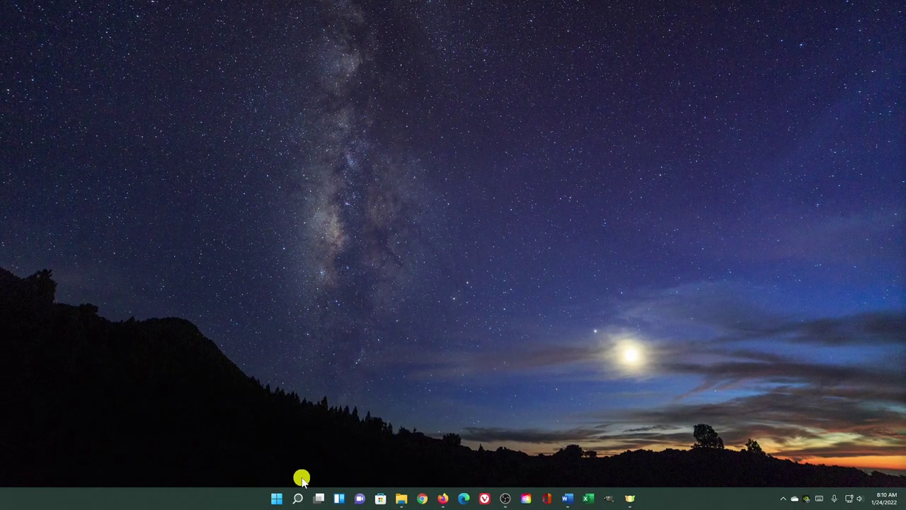
Open Settings from the Start button's quick-access menu and show the Windows Update page.
{"action": "right_click", "coordinate": [277, 499]}
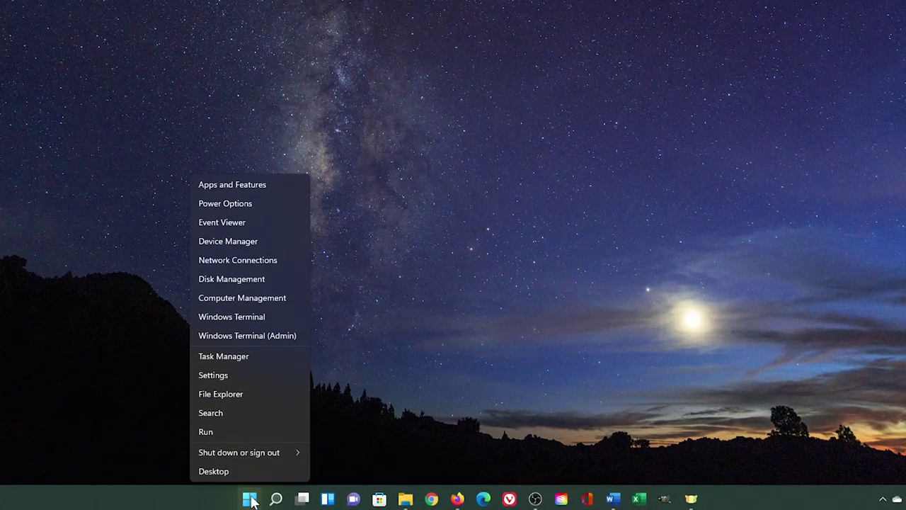
{"action": "left_click", "coordinate": [245, 379]}
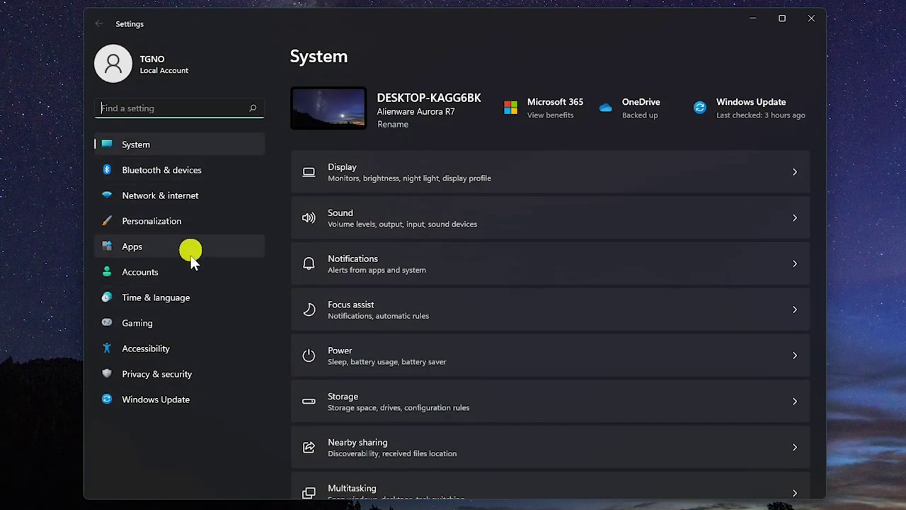
{"action": "left_click", "coordinate": [181, 401]}
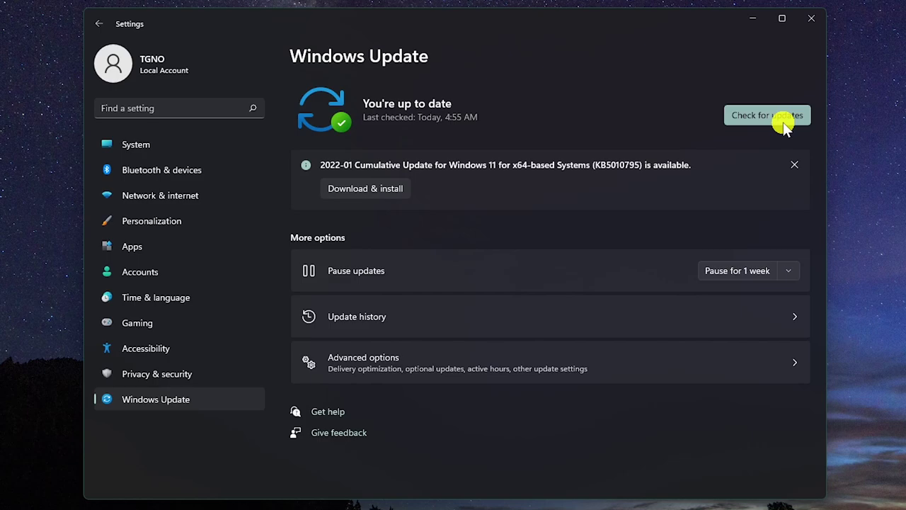
Under Advanced options > Optional updates, tick KB5010795 and start its download and install.
{"action": "left_click", "coordinate": [604, 367]}
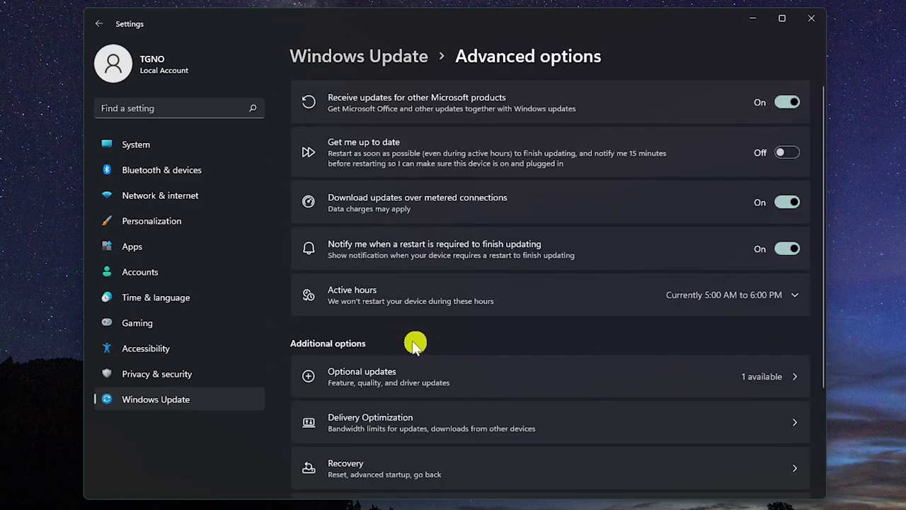
{"action": "left_click", "coordinate": [386, 385]}
{"action": "left_click", "coordinate": [309, 140]}
{"action": "left_click", "coordinate": [752, 186]}
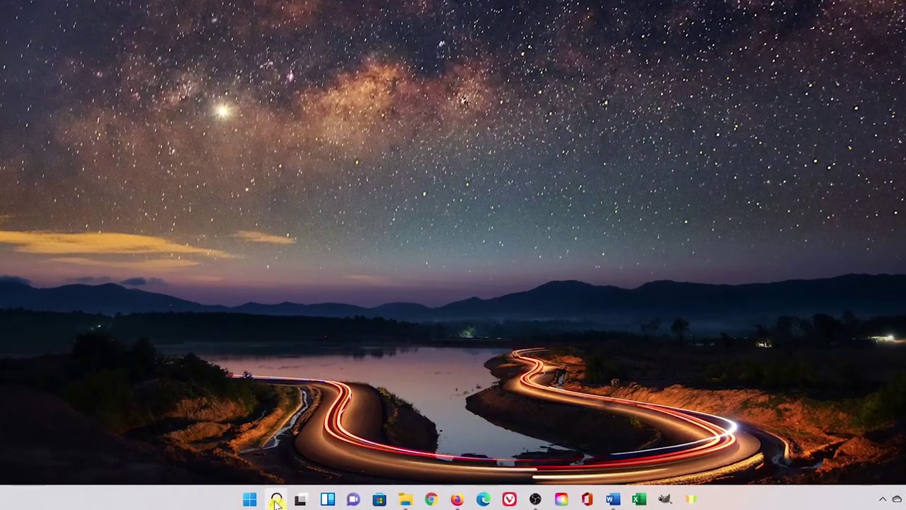
Search 'system restore' and open Create a restore point in System Properties.
{"action": "left_click", "coordinate": [297, 499]}
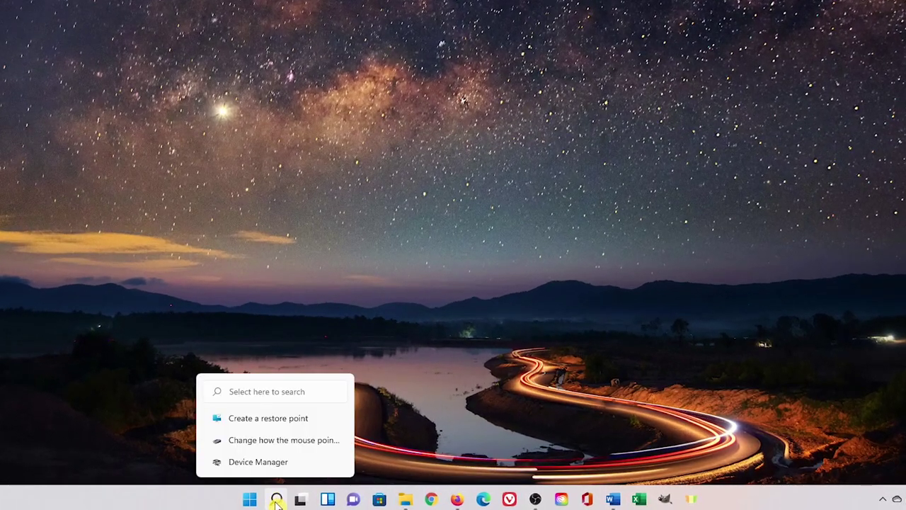
{"action": "left_click", "coordinate": [277, 500]}
{"action": "type", "text": "s"}
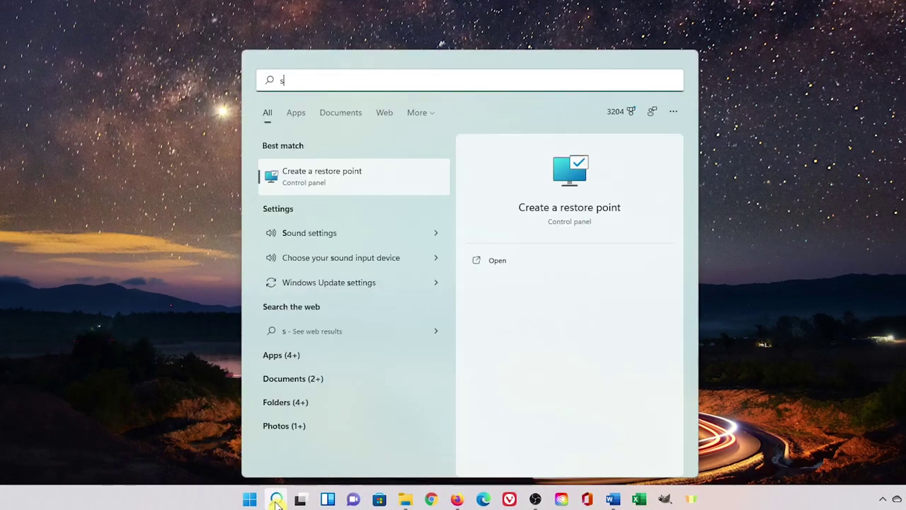
{"action": "type", "text": "ystem resto"}
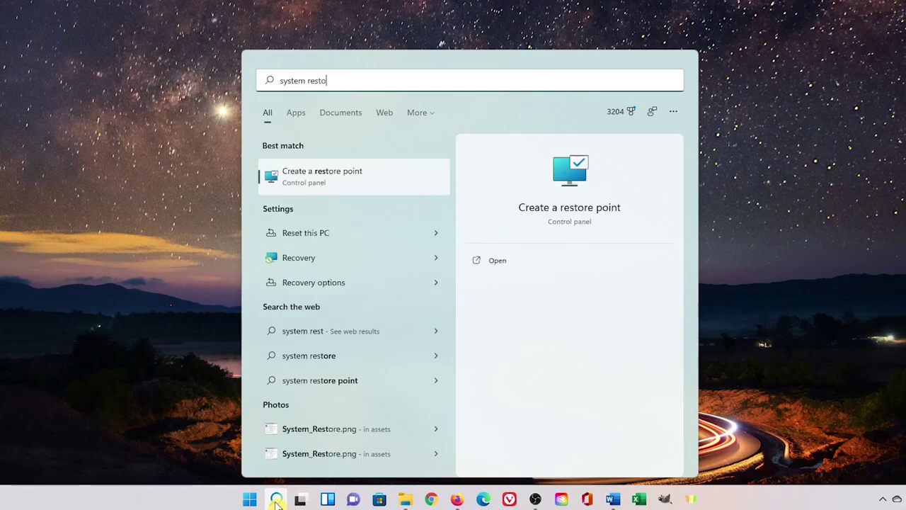
{"action": "type", "text": "re"}
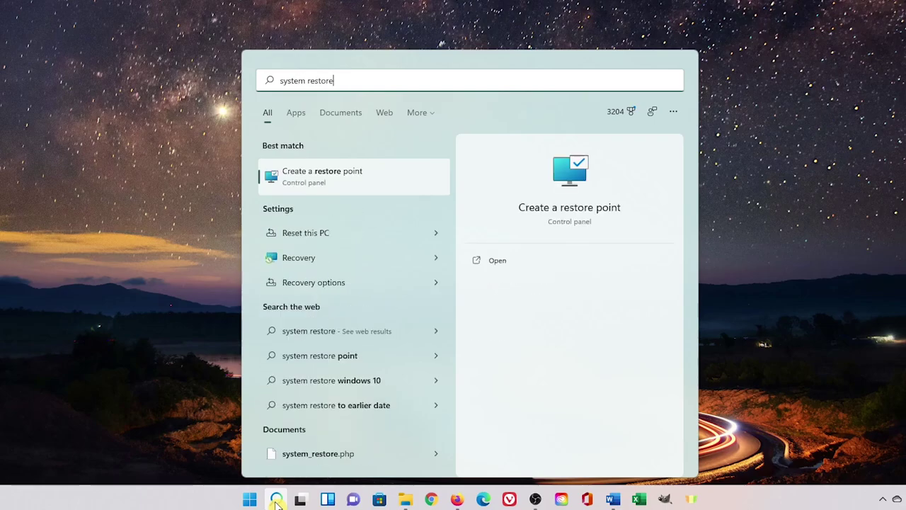
{"action": "left_click", "coordinate": [392, 188]}
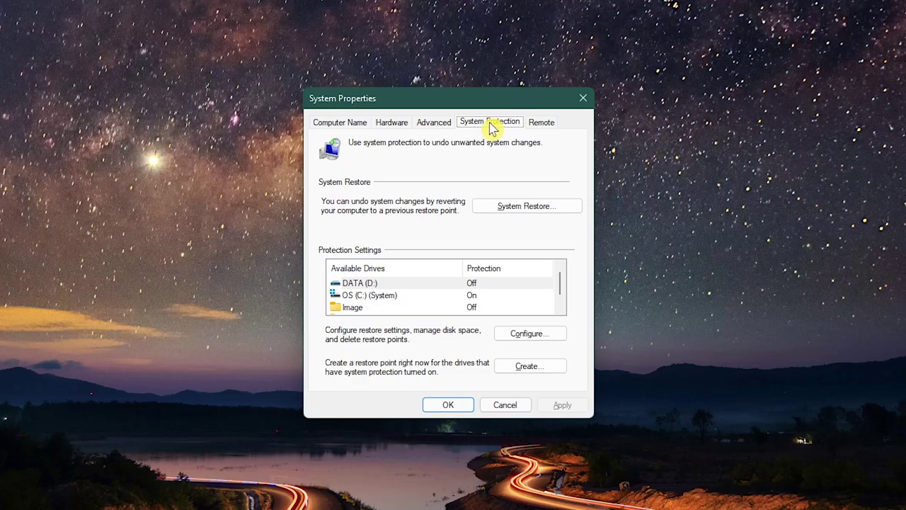
Configure OS (C:) protection with maximum restore disk usage at 2% (9.23 GB).
{"action": "left_click", "coordinate": [412, 301]}
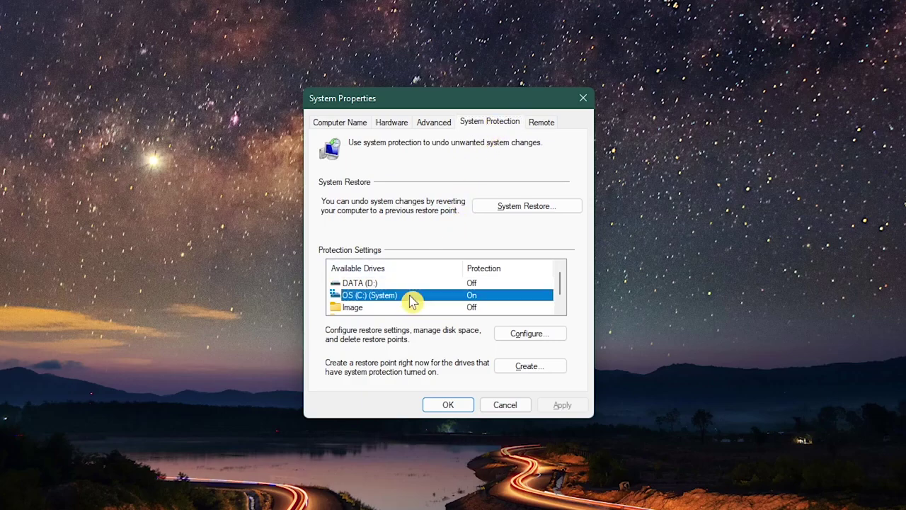
{"action": "left_click", "coordinate": [529, 336]}
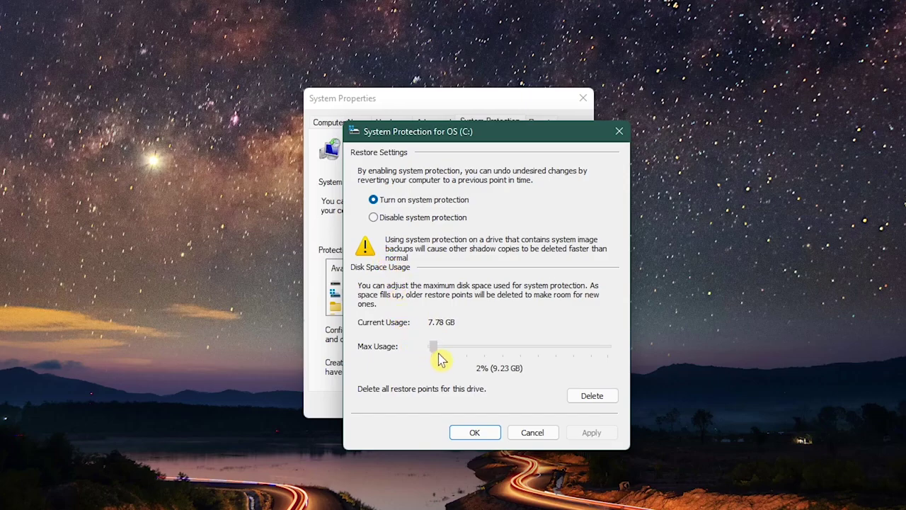
{"action": "mouse_move", "coordinate": [439, 360]}
{"action": "left_mouse_down"}
{"action": "mouse_move", "coordinate": [482, 348]}
{"action": "mouse_move", "coordinate": [434, 354]}
{"action": "mouse_move", "coordinate": [449, 360]}
{"action": "left_mouse_up"}
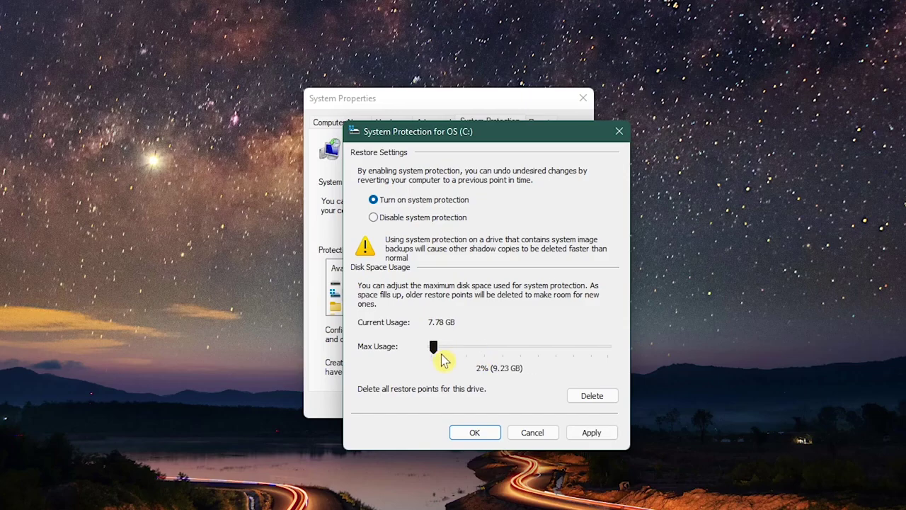
{"action": "left_click", "coordinate": [479, 436]}
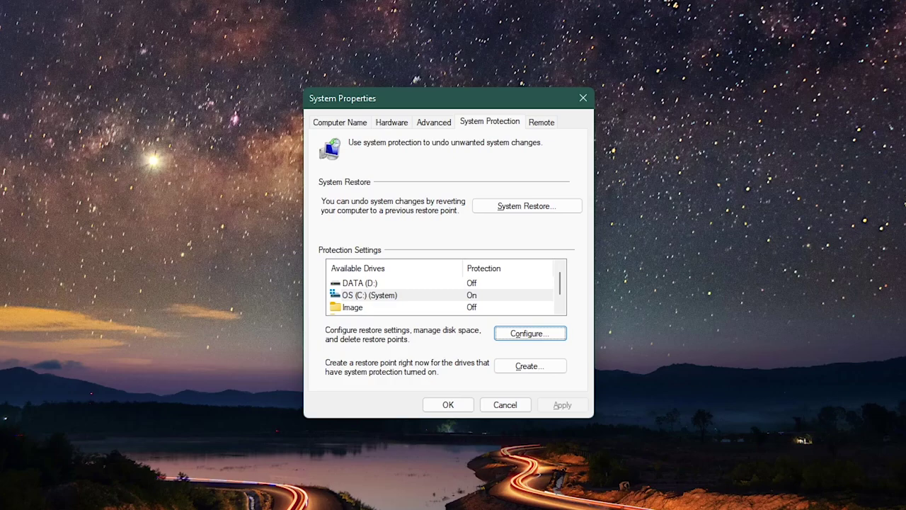
Launch the System Restore wizard and choose the 1/23/2022 Automatic Restore Point.
{"action": "left_click", "coordinate": [521, 209]}
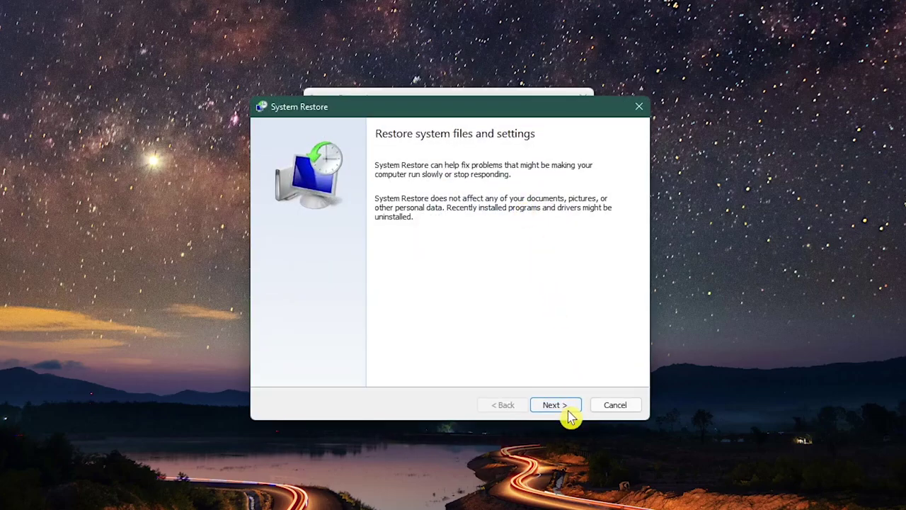
{"action": "left_click", "coordinate": [570, 416]}
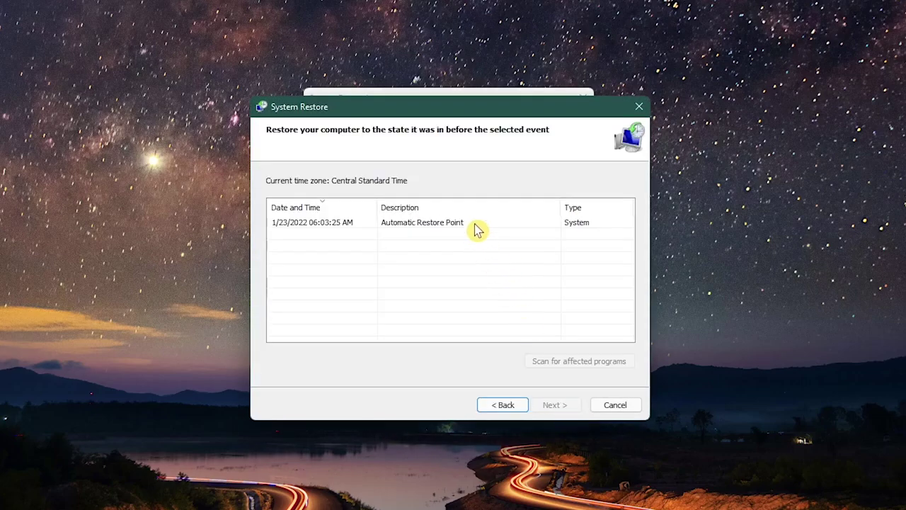
{"action": "left_click", "coordinate": [477, 227]}
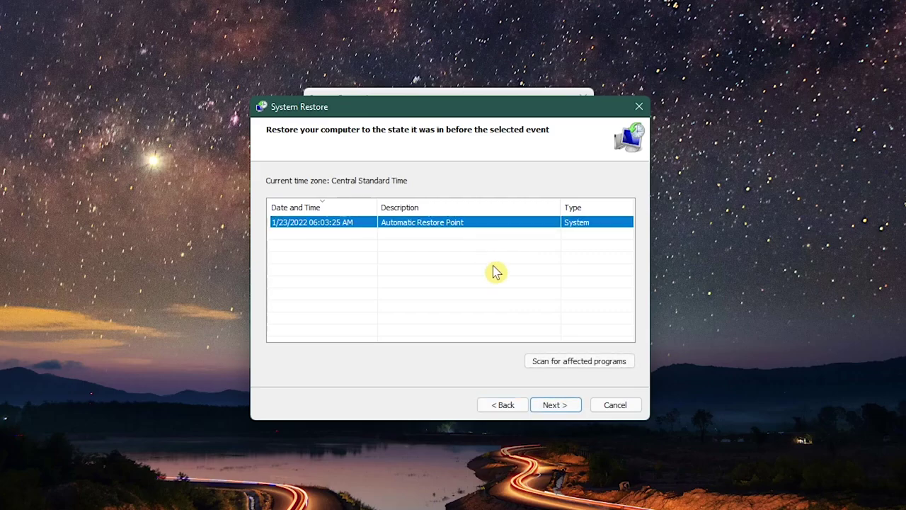
{"action": "left_click", "coordinate": [554, 411]}
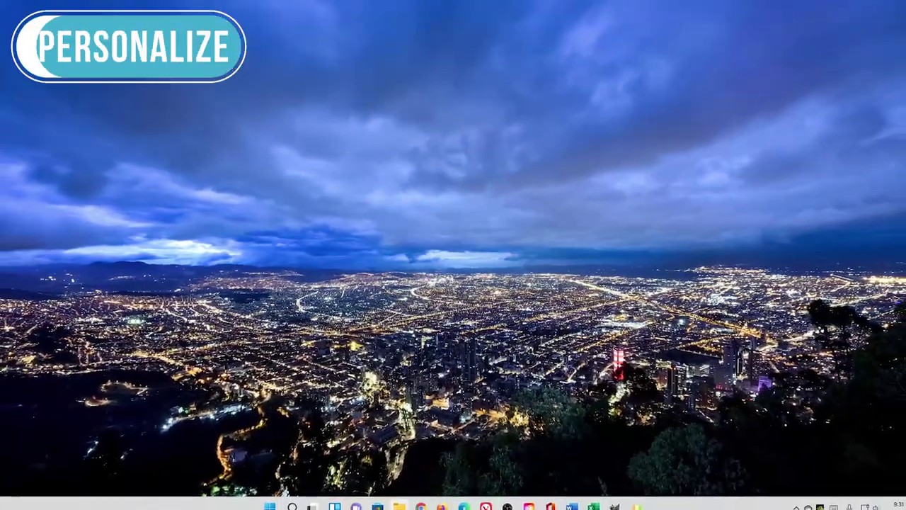
From the desktop's Personalize menu, set the Colors page's mode to Dark.
{"action": "right_click", "coordinate": [464, 267]}
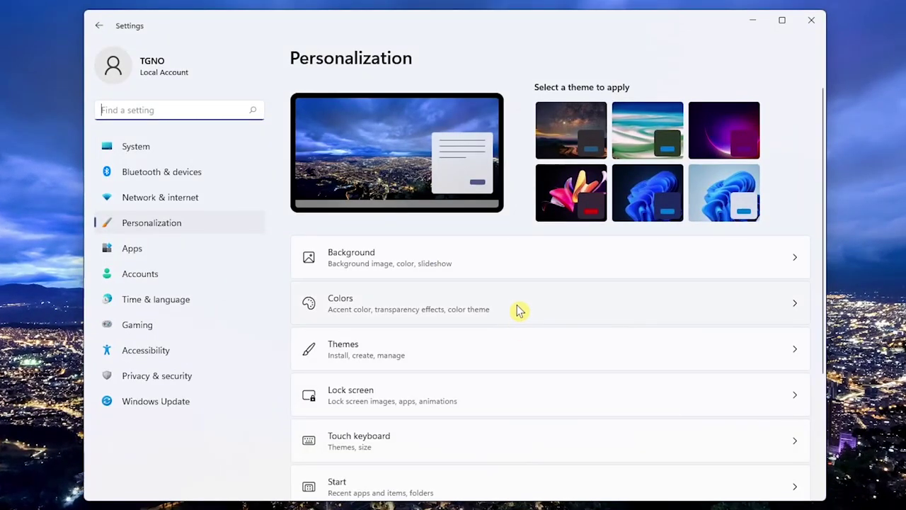
{"action": "left_click", "coordinate": [520, 310]}
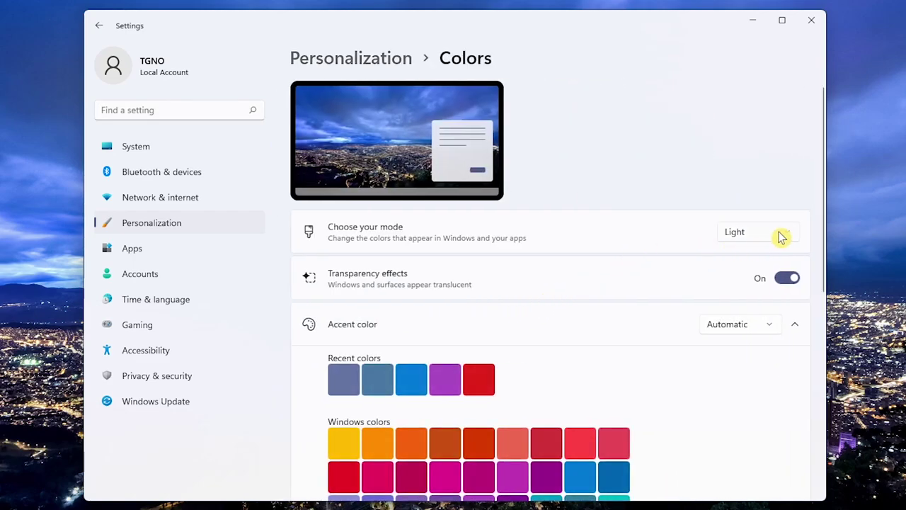
{"action": "left_click", "coordinate": [783, 237]}
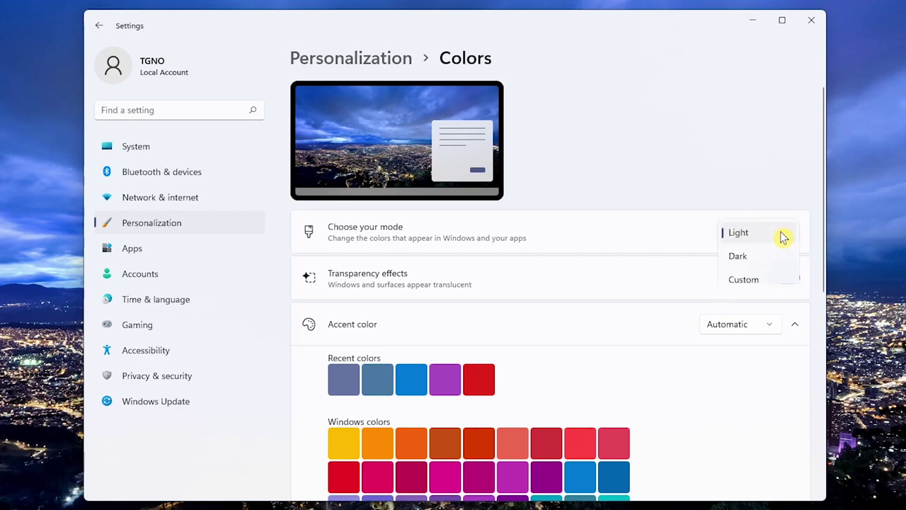
{"action": "left_click", "coordinate": [739, 256]}
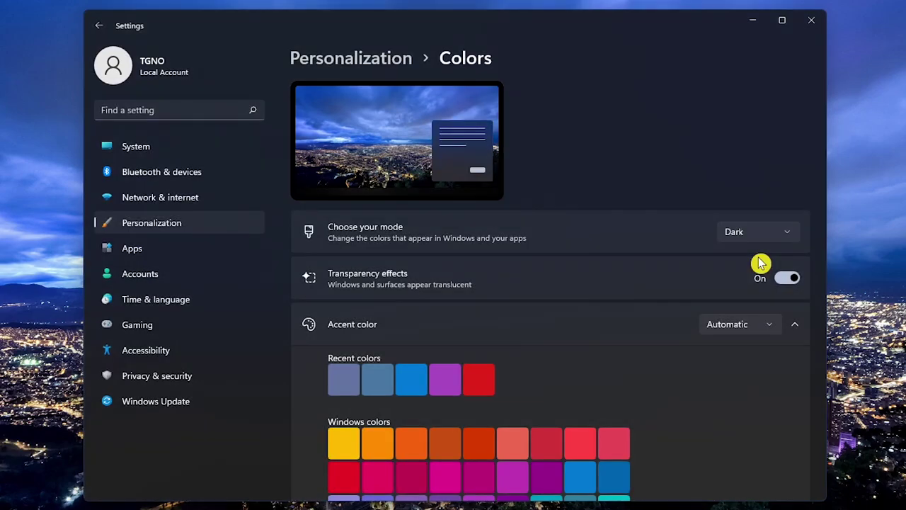
Review the installed themes under Personalization > Themes and browse more themes in Microsoft Store.
{"action": "left_click", "coordinate": [382, 66]}
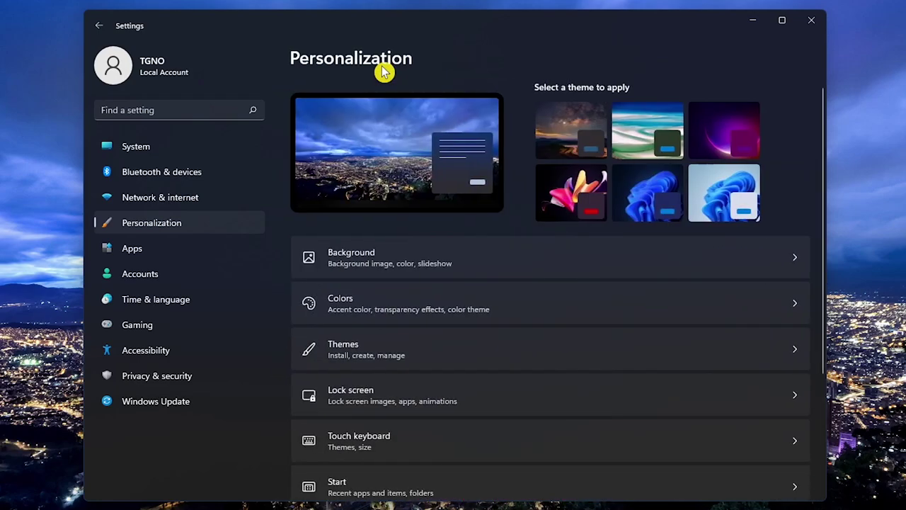
{"action": "left_click", "coordinate": [461, 354]}
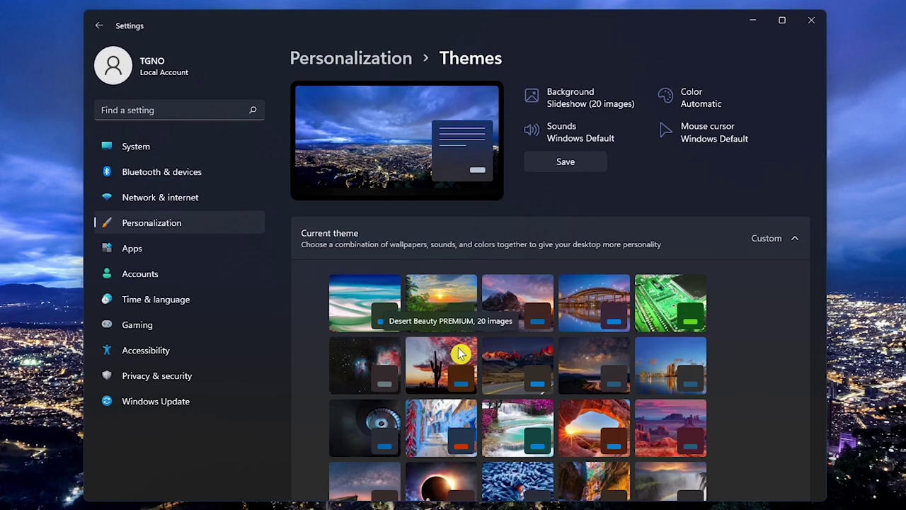
{"action": "scroll", "coordinate": [784, 336], "scroll_direction": "down", "scroll_amount": 5}
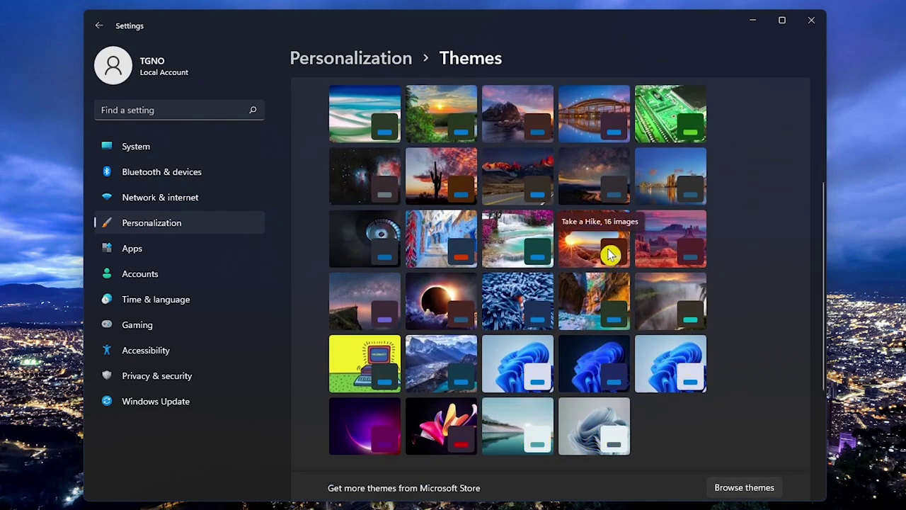
{"action": "left_click", "coordinate": [732, 496]}
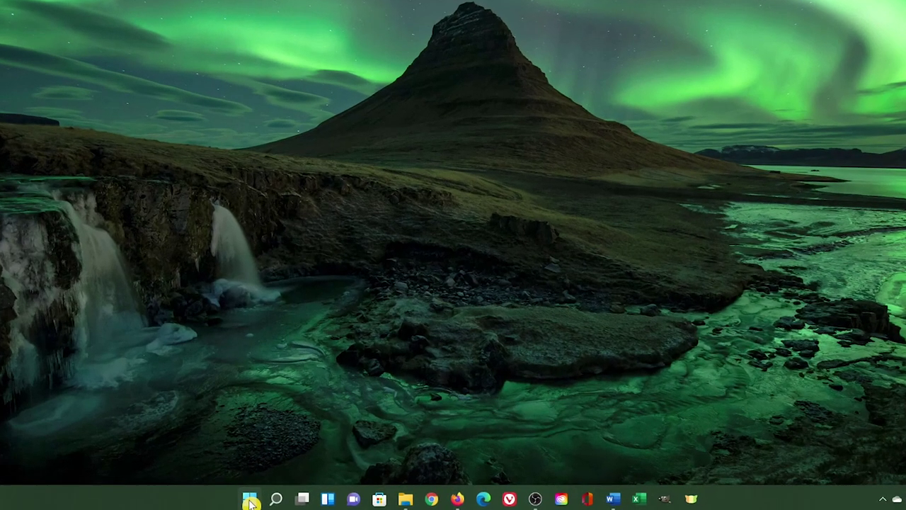
Open Task Manager from the Start quick-access menu and show its Startup apps list.
{"action": "right_click", "coordinate": [276, 498]}
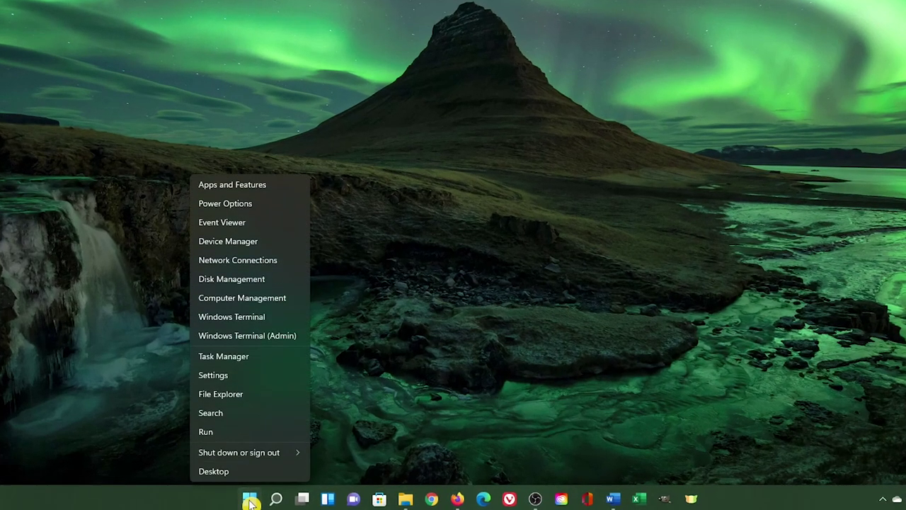
{"action": "left_click", "coordinate": [266, 362]}
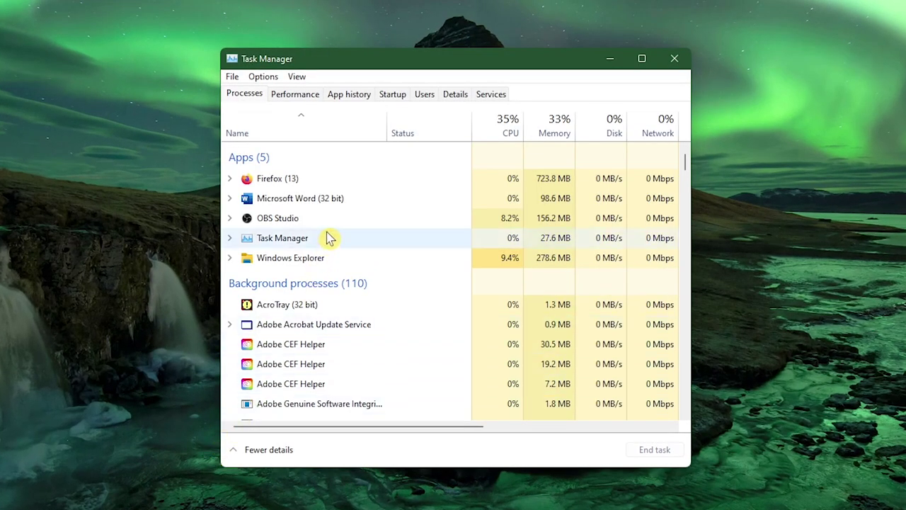
{"action": "left_click", "coordinate": [393, 95]}
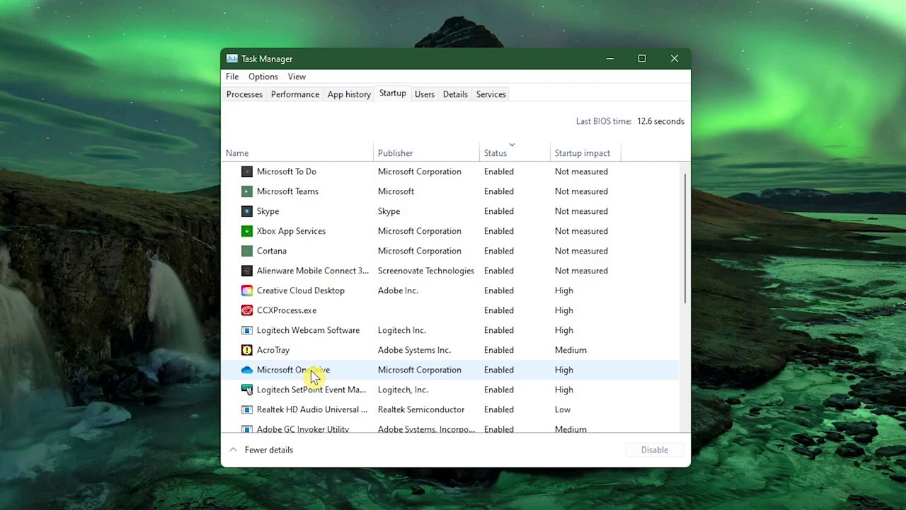
Disable Cortana and Skype as startup apps.
{"action": "left_click", "coordinate": [324, 253]}
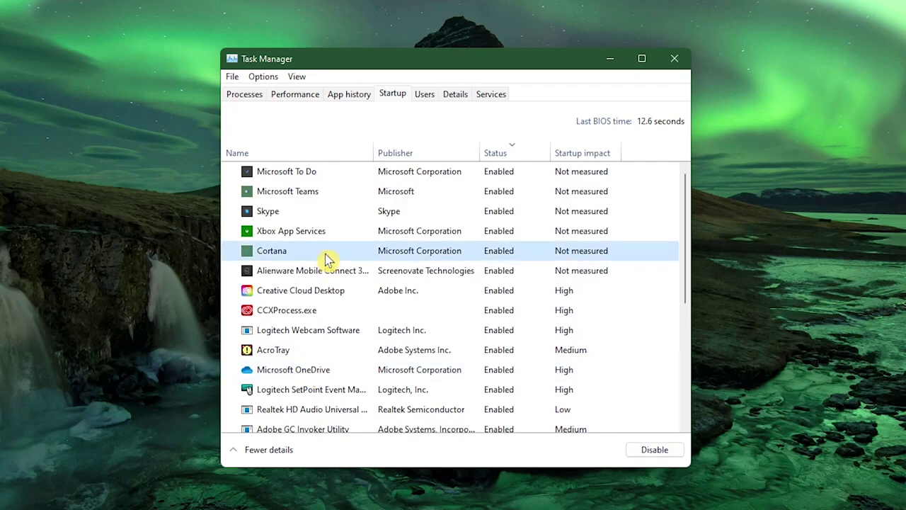
{"action": "left_click", "coordinate": [657, 453]}
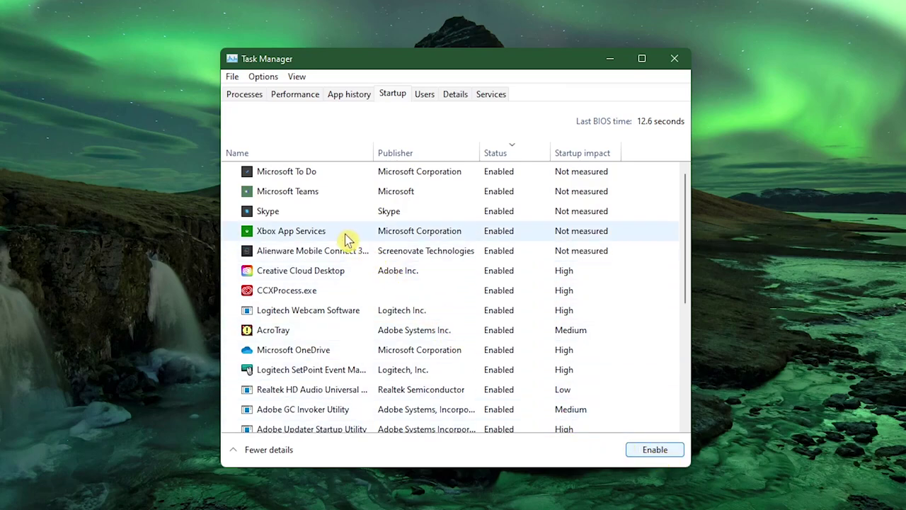
{"action": "left_click", "coordinate": [333, 216]}
{"action": "left_click", "coordinate": [641, 453]}
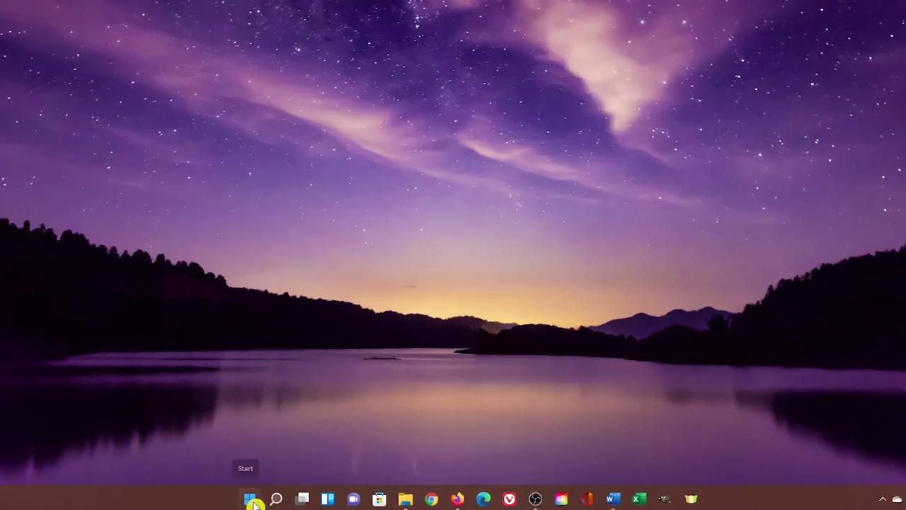
Open Accounts > Sign-in options in Settings and expand the Security key entry.
{"action": "right_click", "coordinate": [278, 497]}
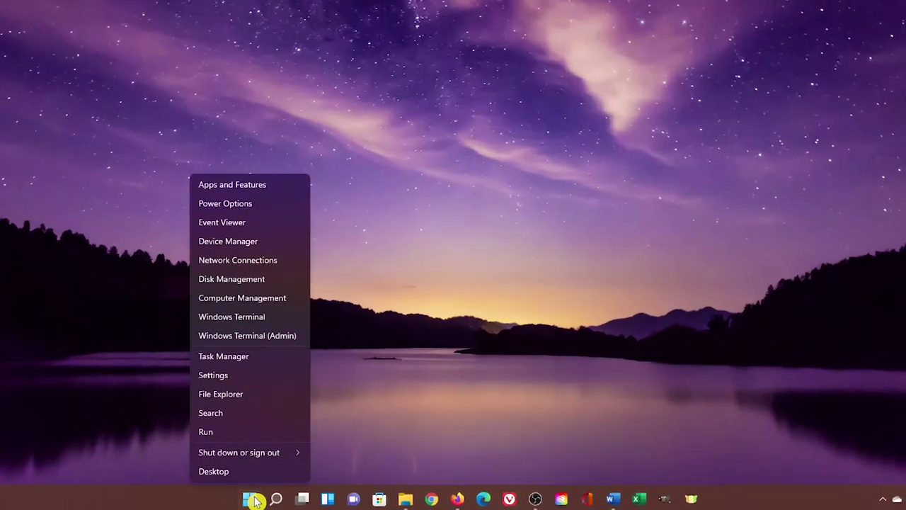
{"action": "left_click", "coordinate": [241, 376]}
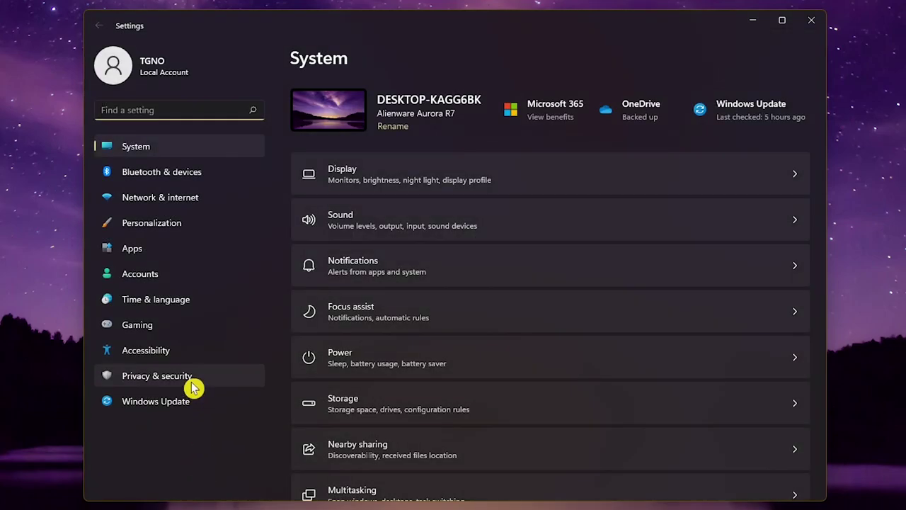
{"action": "left_click", "coordinate": [189, 283]}
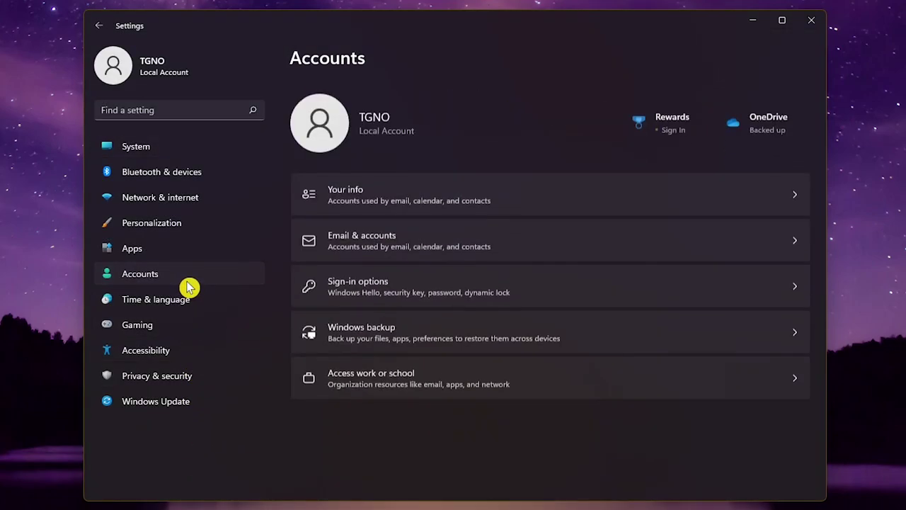
{"action": "left_click", "coordinate": [435, 281]}
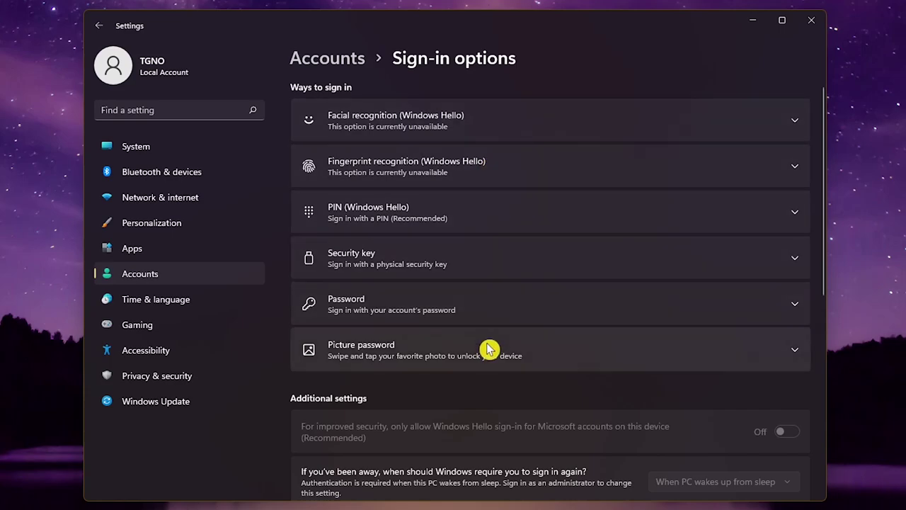
{"action": "left_click", "coordinate": [490, 267]}
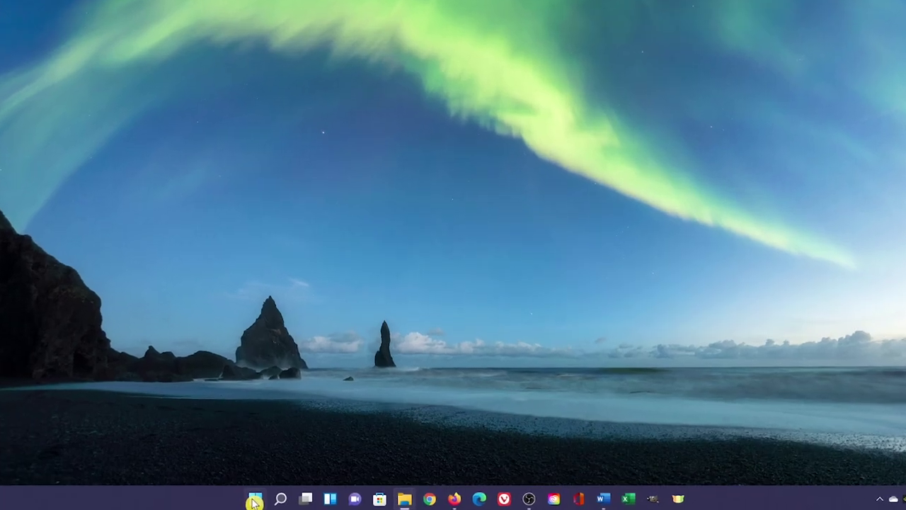
Open Settings' System > Storage cleanup recommendations.
{"action": "right_click", "coordinate": [277, 498]}
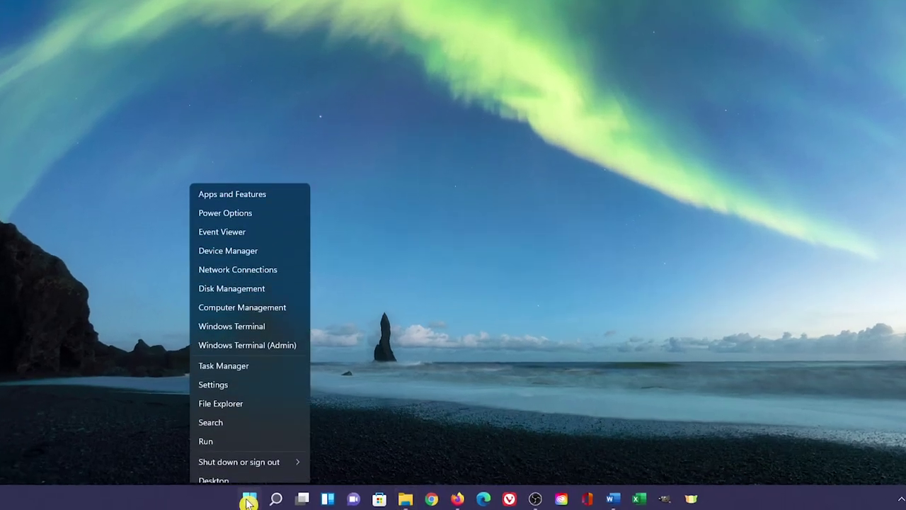
{"action": "left_click", "coordinate": [260, 380]}
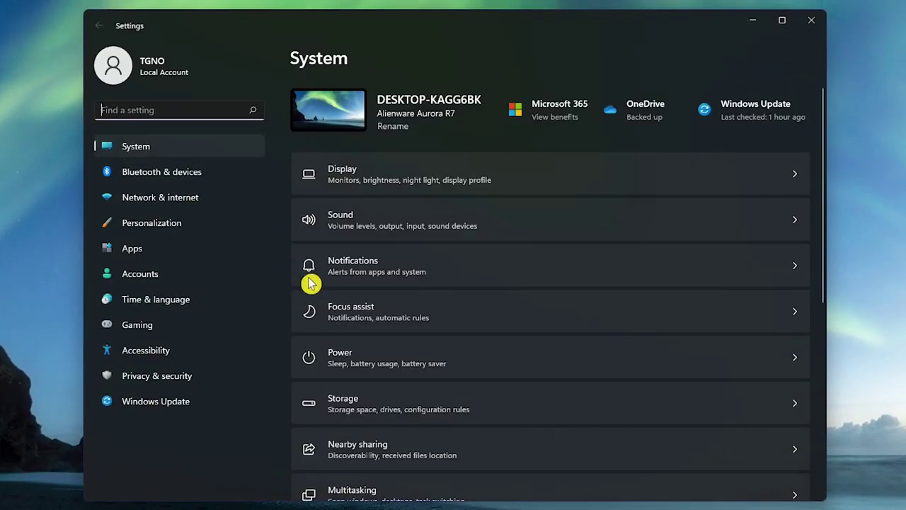
{"action": "left_click", "coordinate": [438, 405]}
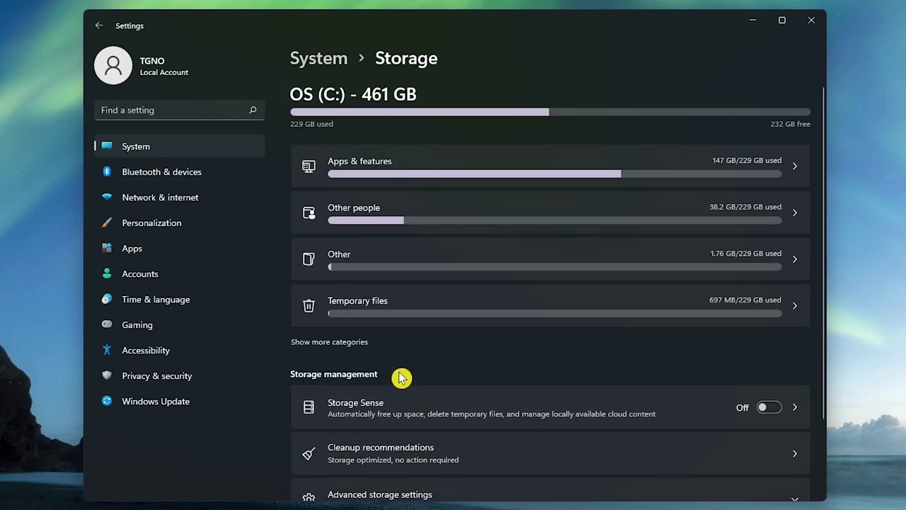
{"action": "left_click", "coordinate": [449, 452]}
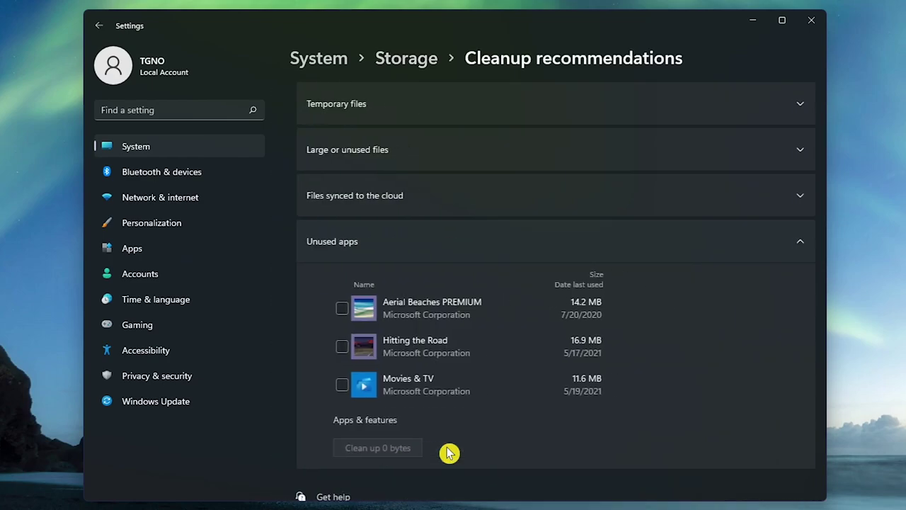
Tick Recycle Bin under Temporary files and clean up its 1.14 KB.
{"action": "left_click", "coordinate": [439, 109]}
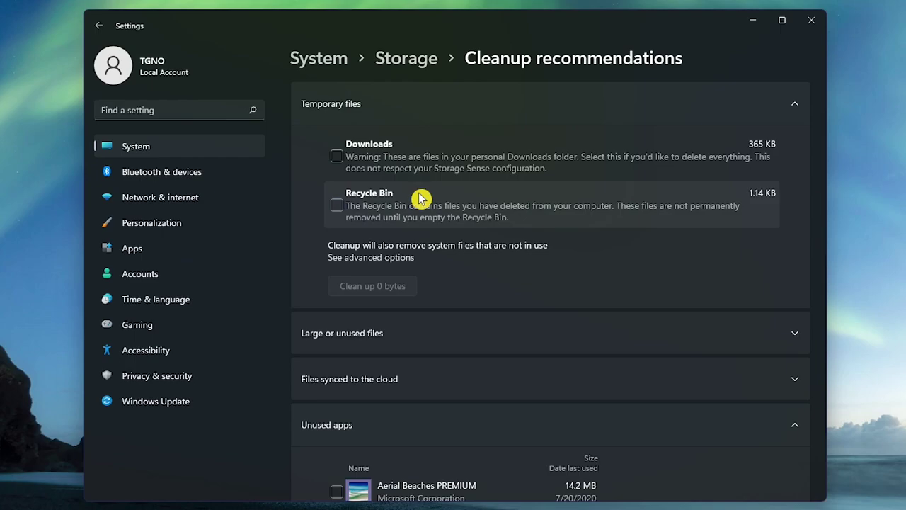
{"action": "left_click", "coordinate": [339, 207]}
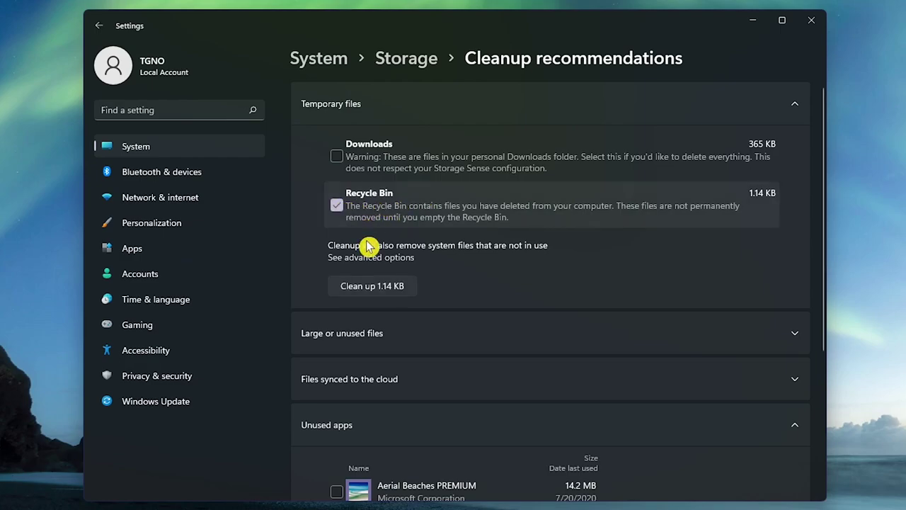
{"action": "left_click", "coordinate": [374, 288]}
{"action": "left_click", "coordinate": [378, 294]}
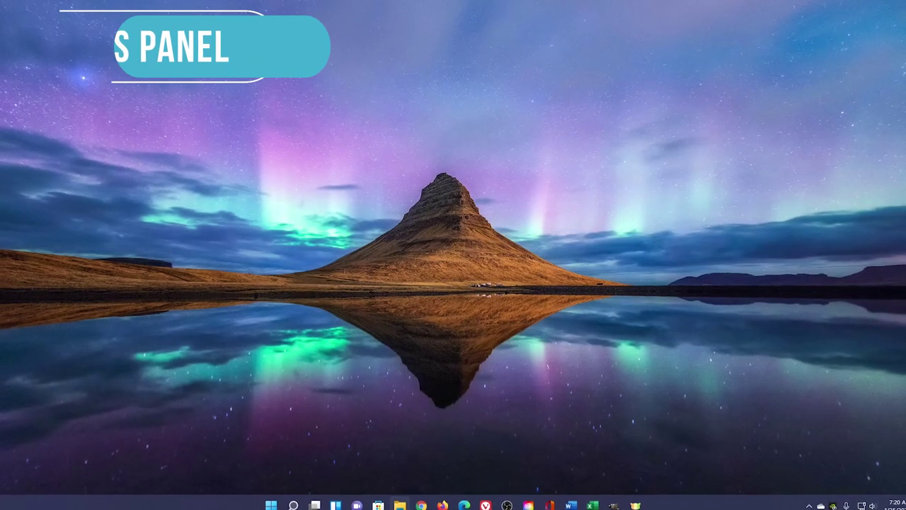
On the widgets board, try the Weather widget at Small and Large, leaving it Medium.
{"action": "left_click", "coordinate": [340, 500]}
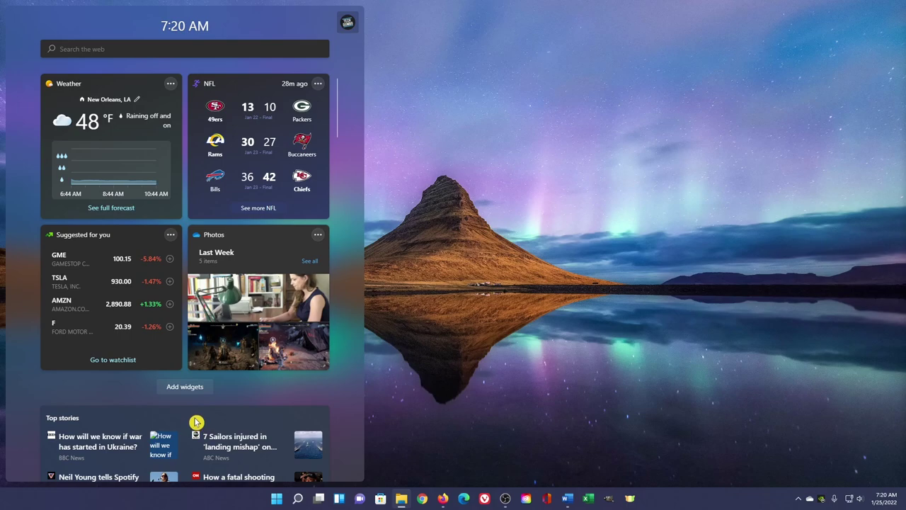
{"action": "left_click", "coordinate": [170, 86]}
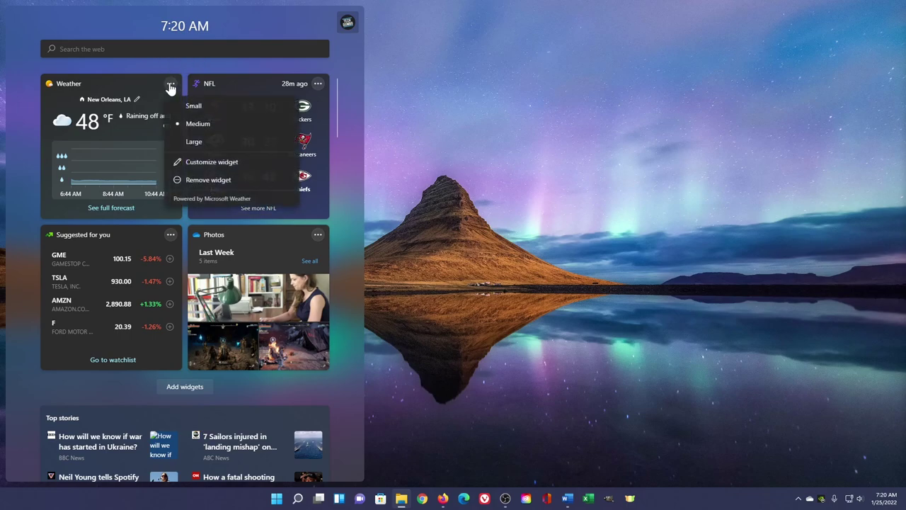
{"action": "left_click", "coordinate": [190, 107]}
{"action": "left_click", "coordinate": [170, 85]}
{"action": "left_click", "coordinate": [192, 125]}
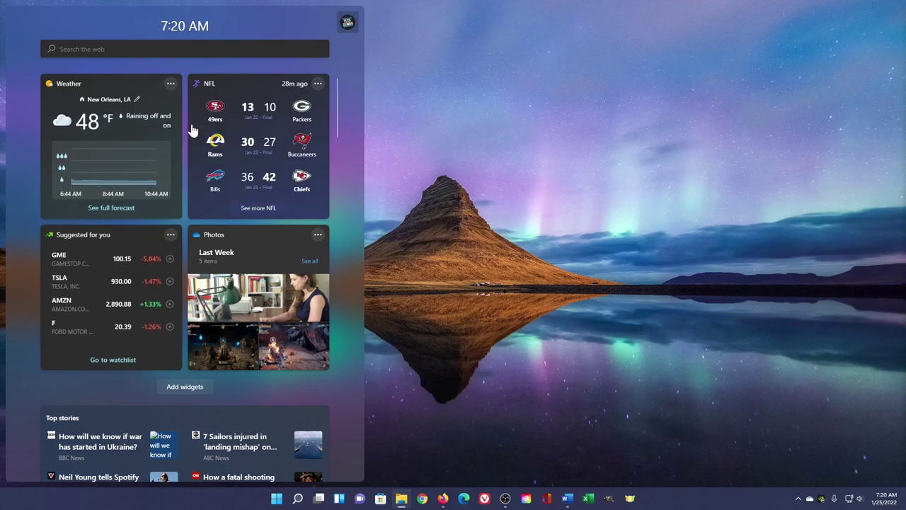
{"action": "left_click", "coordinate": [170, 86]}
{"action": "left_click", "coordinate": [192, 143]}
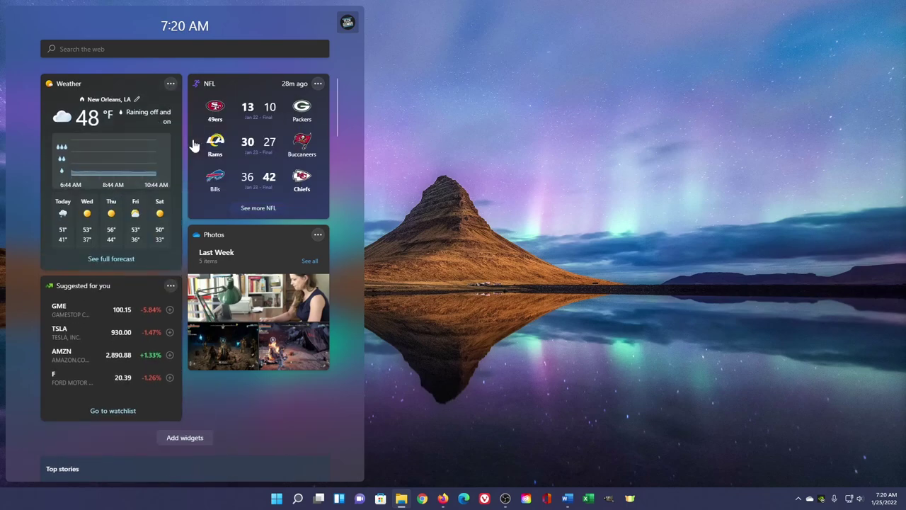
{"action": "left_click", "coordinate": [171, 85]}
{"action": "left_click", "coordinate": [191, 124]}
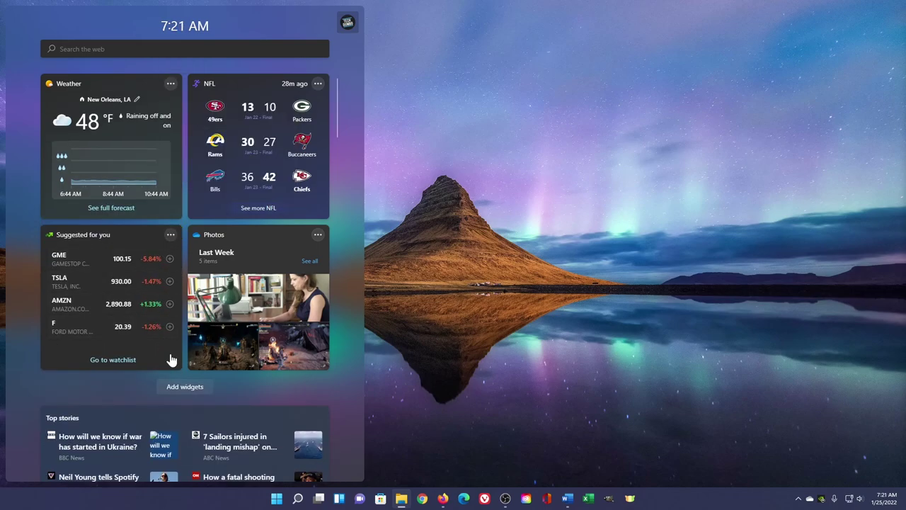
Add the Traffic widget from the Add widgets list and close the flyout.
{"action": "left_click", "coordinate": [184, 388]}
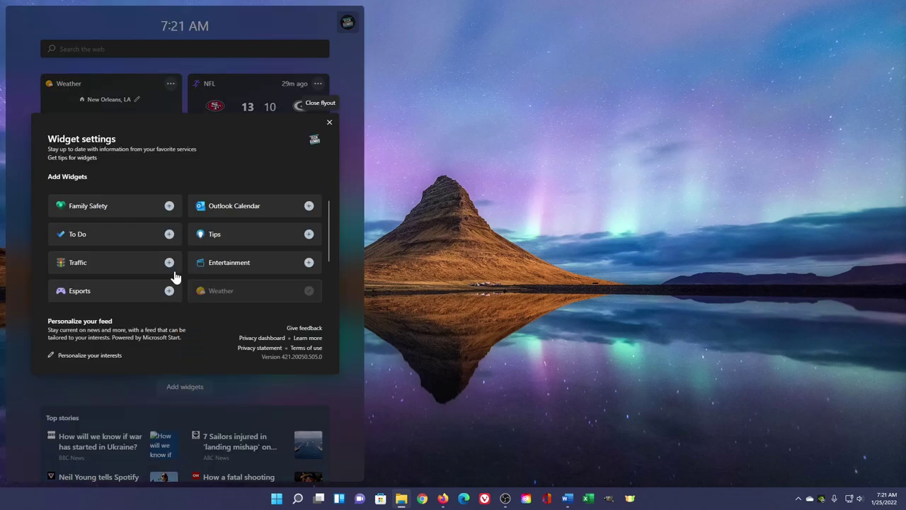
{"action": "scroll", "coordinate": [187, 267], "scroll_direction": "down", "scroll_amount": 2}
{"action": "scroll", "coordinate": [192, 271], "scroll_direction": "up", "scroll_amount": 2}
{"action": "left_click", "coordinate": [169, 263]}
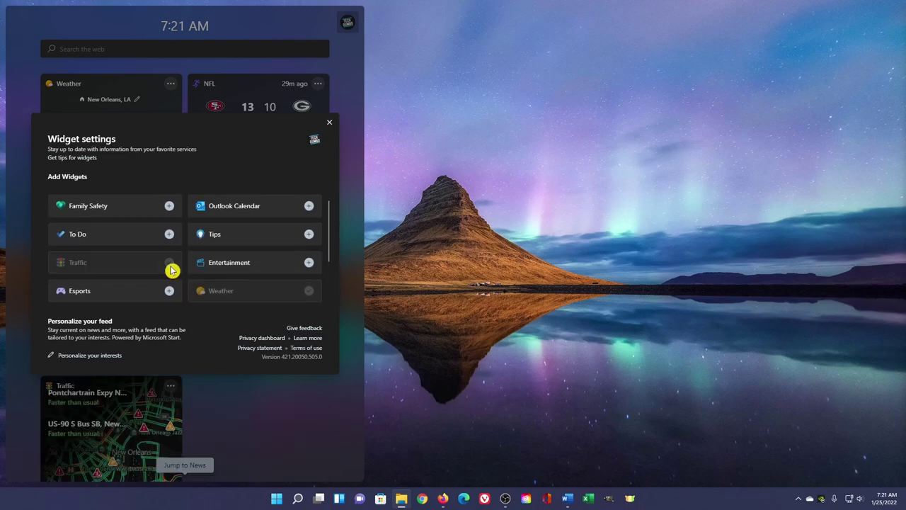
{"action": "left_click", "coordinate": [330, 122]}
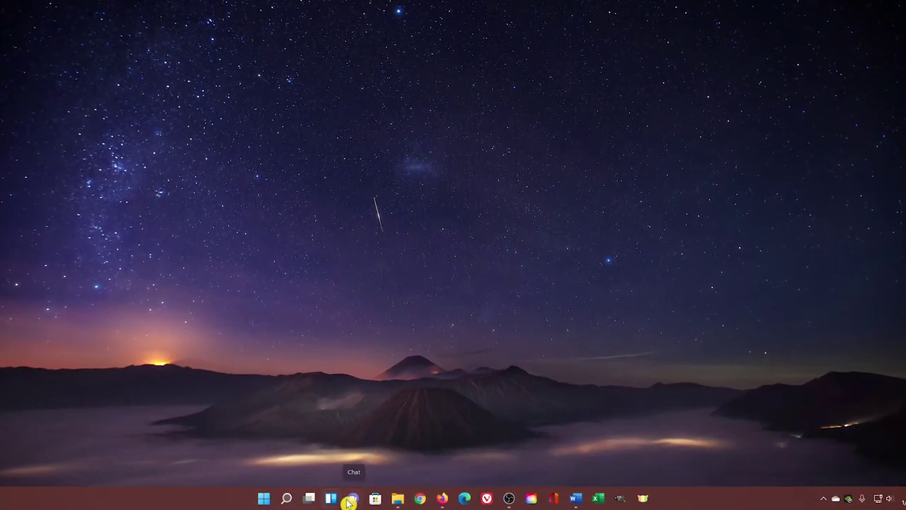
Switch the Task view and Chat toggles Off in Taskbar settings.
{"action": "mouse_move", "coordinate": [289, 503]}
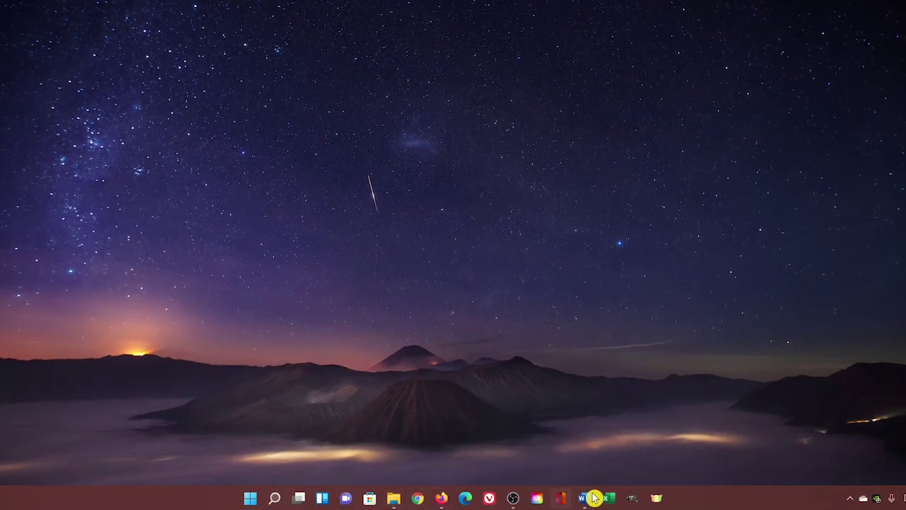
{"action": "right_click", "coordinate": [703, 500]}
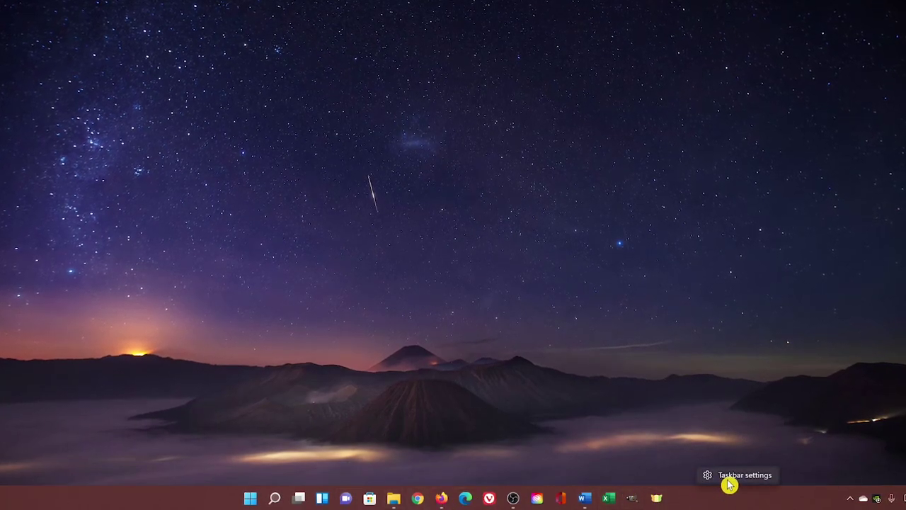
{"action": "left_click", "coordinate": [728, 479]}
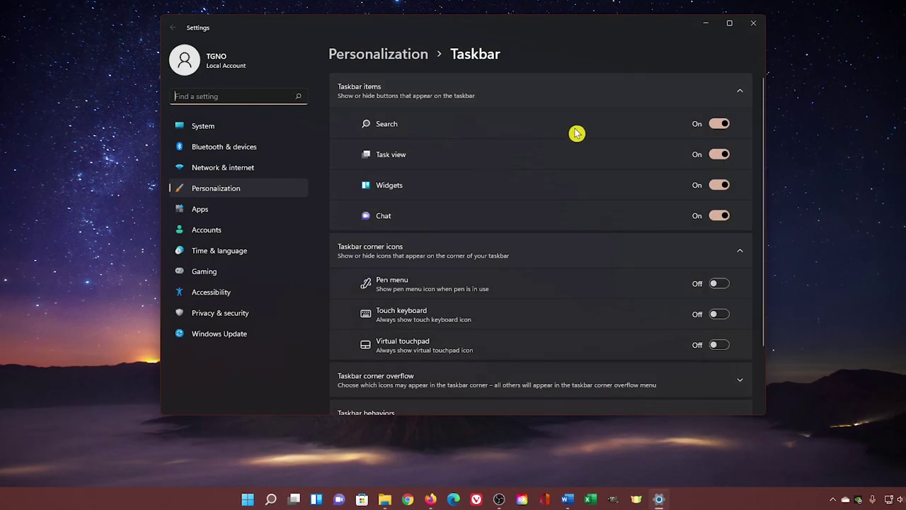
{"action": "left_click", "coordinate": [721, 157]}
{"action": "left_click", "coordinate": [725, 220]}
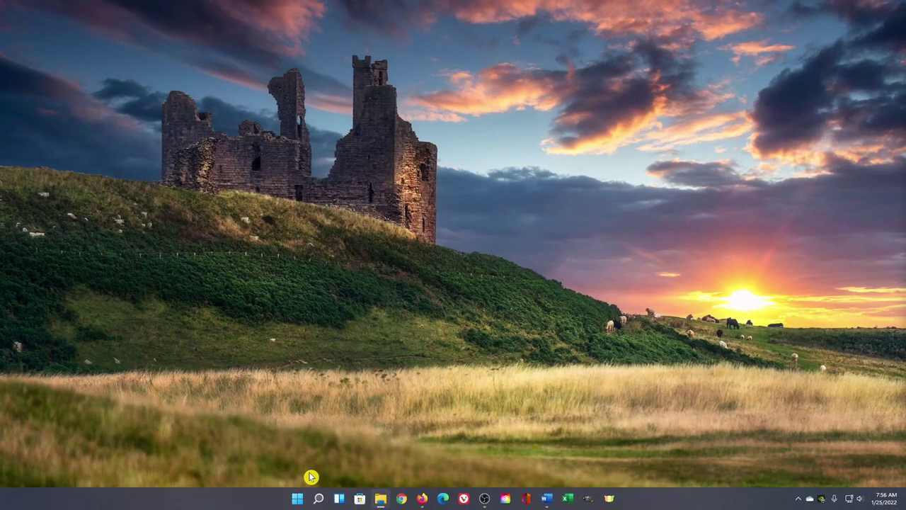
Pin Inkscape from the All apps list to the taskbar, then dismiss Start.
{"action": "left_click", "coordinate": [297, 499]}
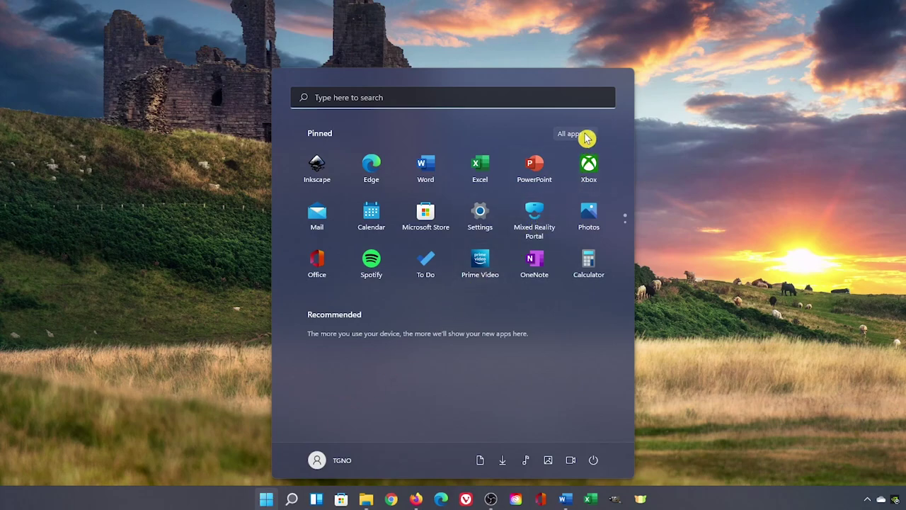
{"action": "left_click", "coordinate": [575, 134]}
{"action": "left_click", "coordinate": [469, 214]}
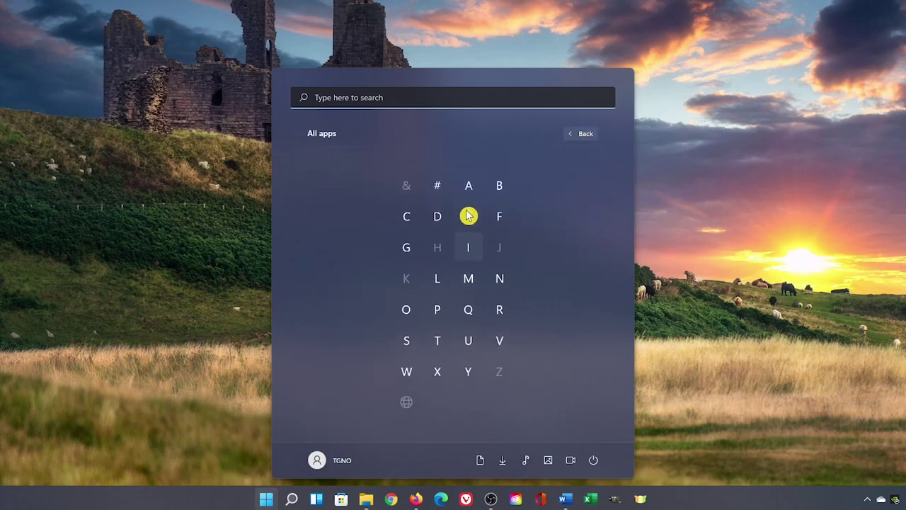
{"action": "left_click", "coordinate": [469, 248]}
{"action": "left_click", "coordinate": [470, 185]}
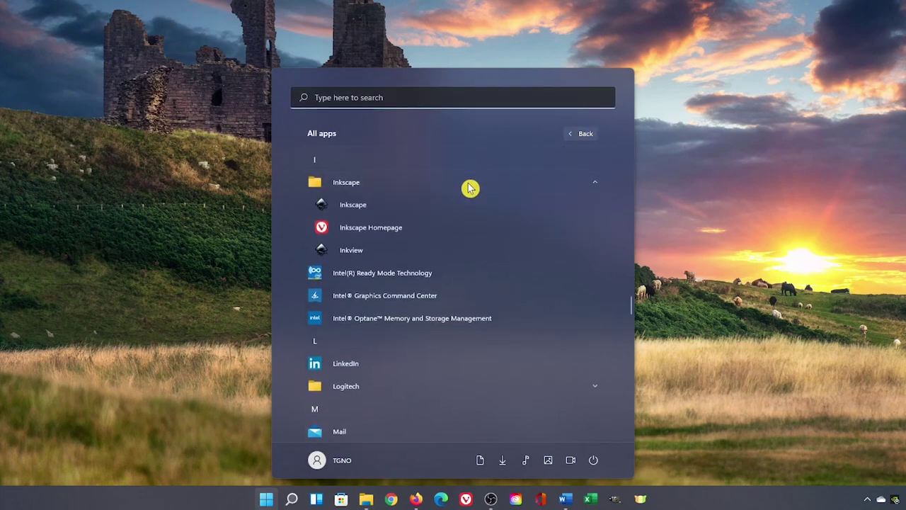
{"action": "right_click", "coordinate": [445, 204]}
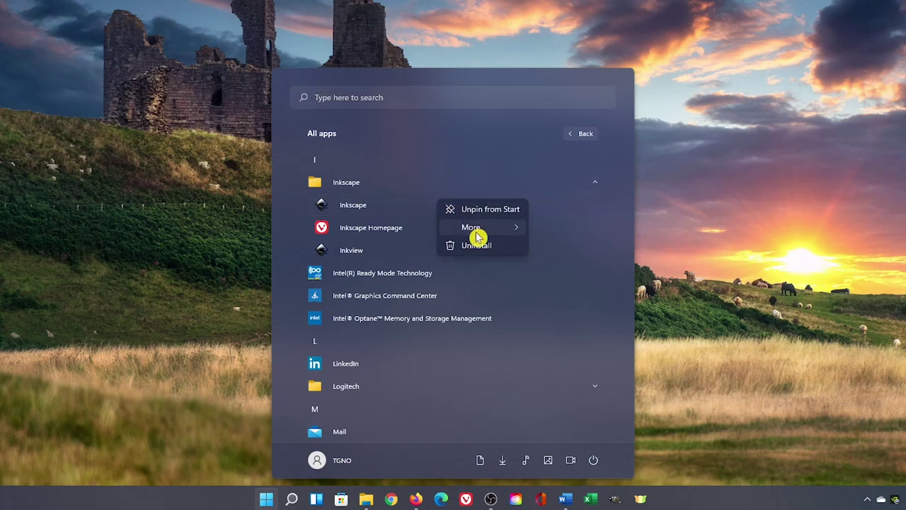
{"action": "mouse_move", "coordinate": [484, 229]}
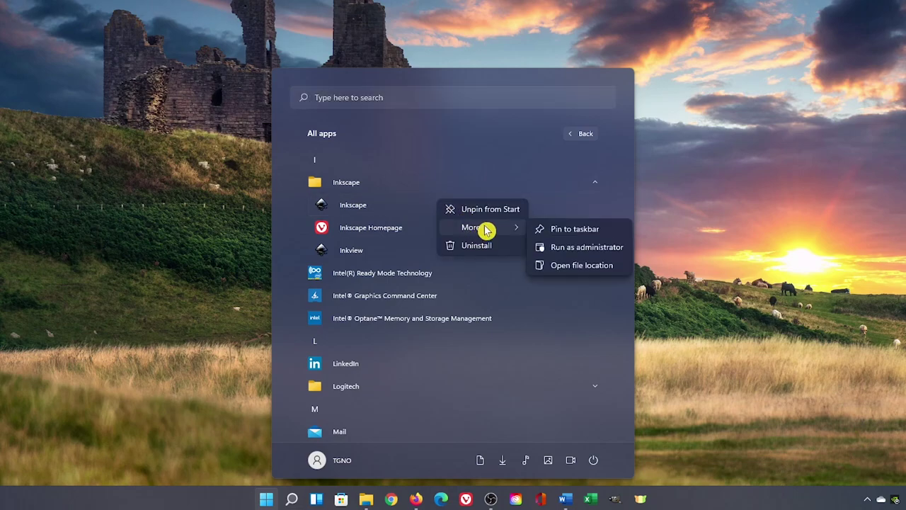
{"action": "left_click", "coordinate": [563, 236]}
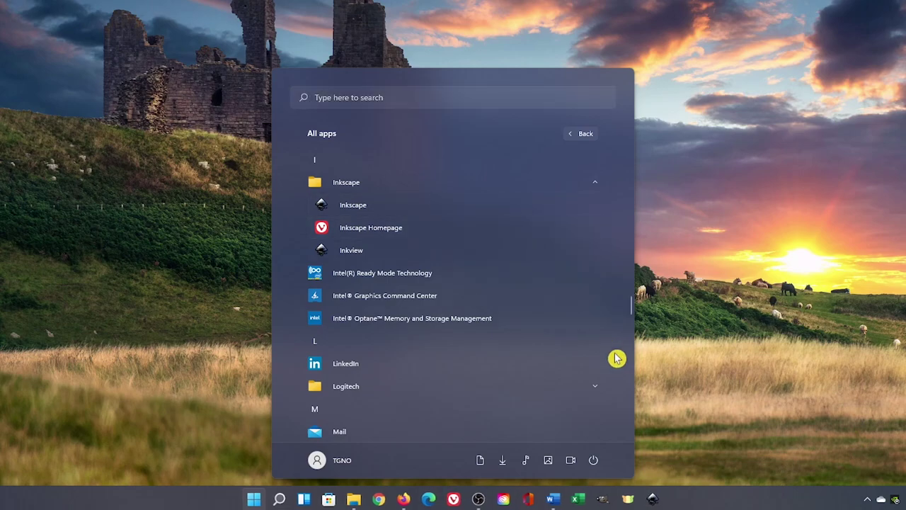
{"action": "left_click", "coordinate": [678, 480]}
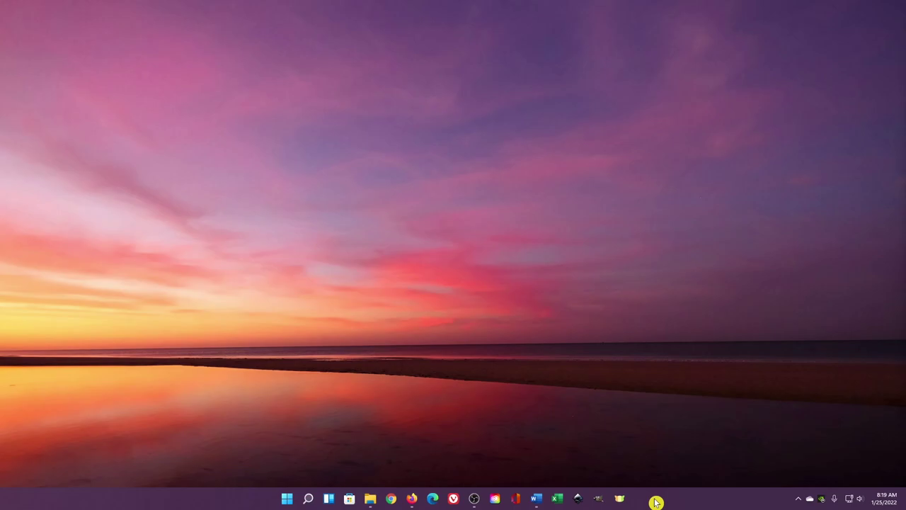
Under Taskbar behaviors, set Taskbar alignment to Left, then back to Center.
{"action": "right_click", "coordinate": [656, 501]}
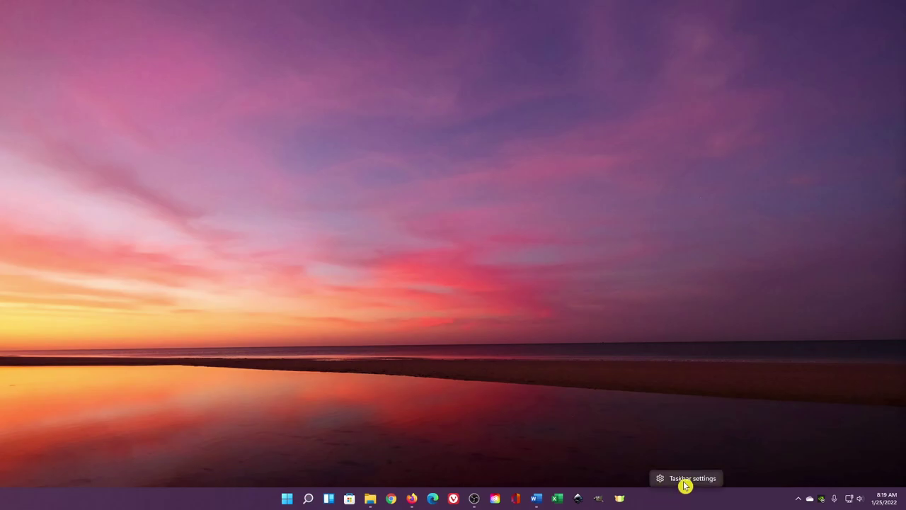
{"action": "left_click", "coordinate": [685, 482]}
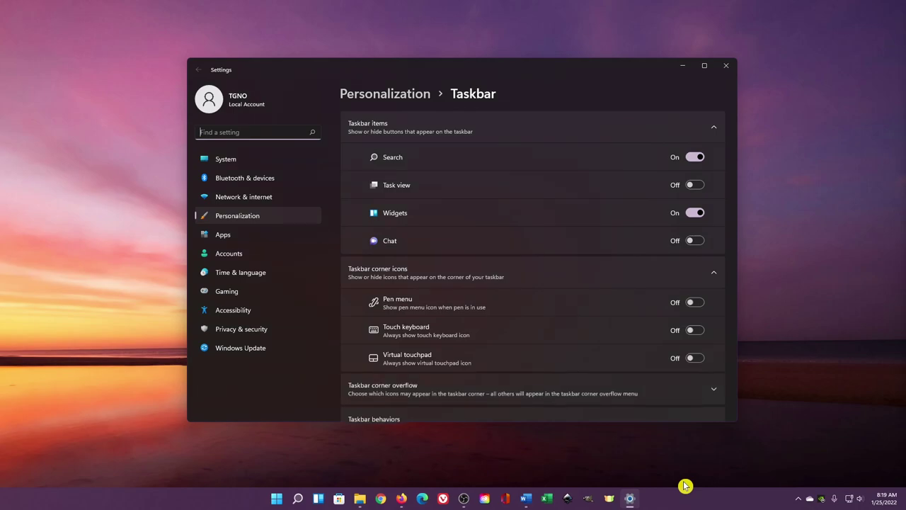
{"action": "scroll", "coordinate": [656, 375], "scroll_direction": "down", "scroll_amount": 2}
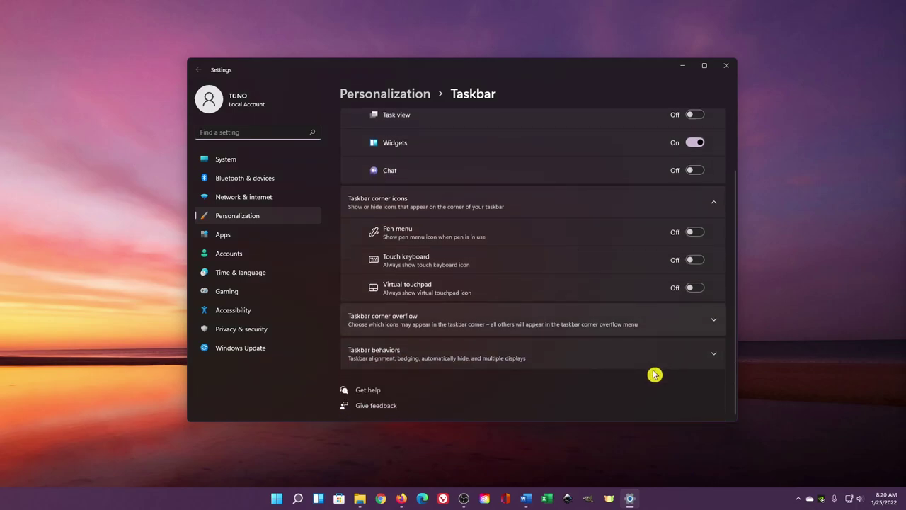
{"action": "left_click", "coordinate": [569, 361]}
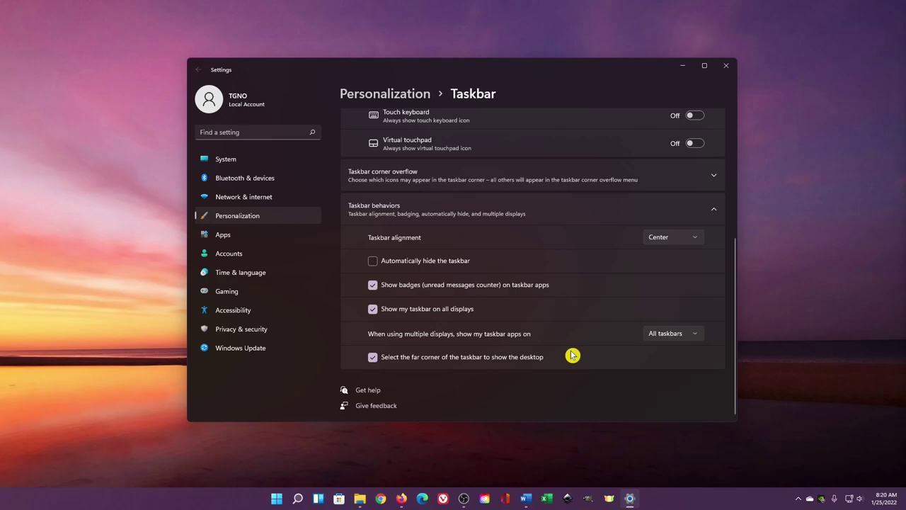
{"action": "left_click", "coordinate": [675, 241]}
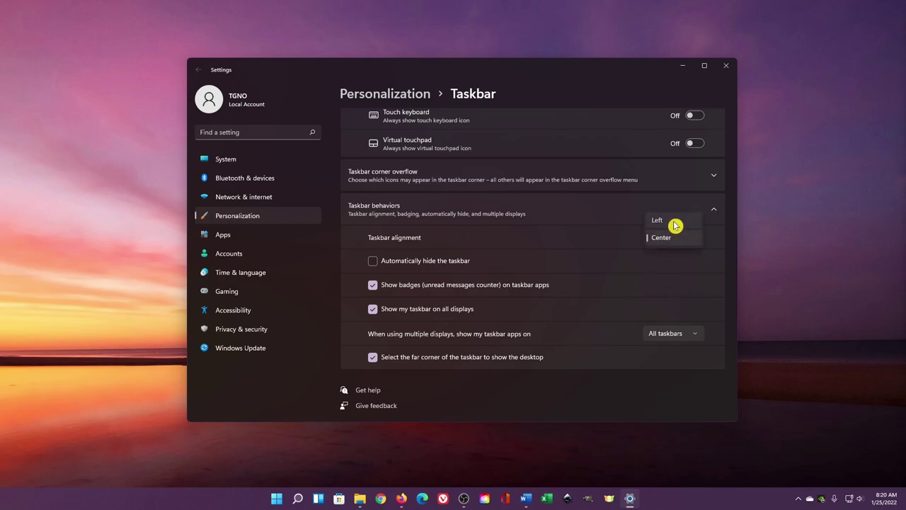
{"action": "left_click", "coordinate": [675, 226]}
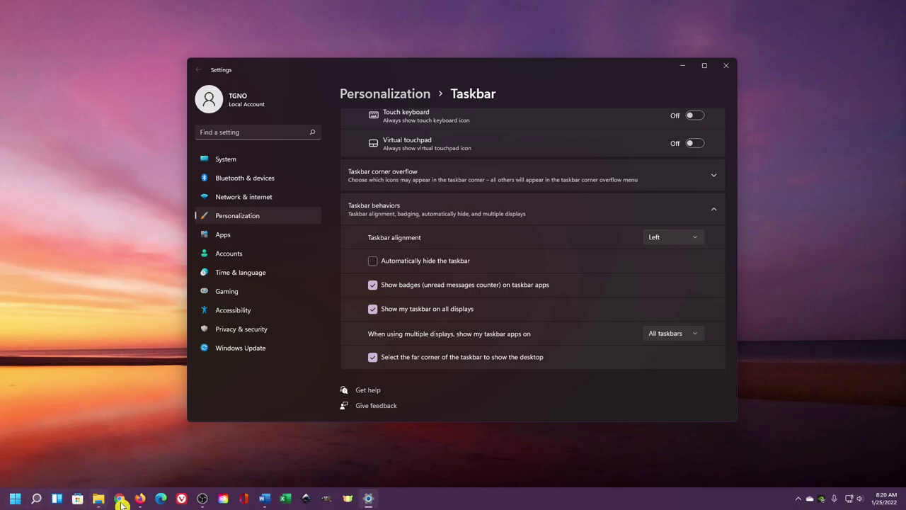
{"action": "mouse_move", "coordinate": [368, 502]}
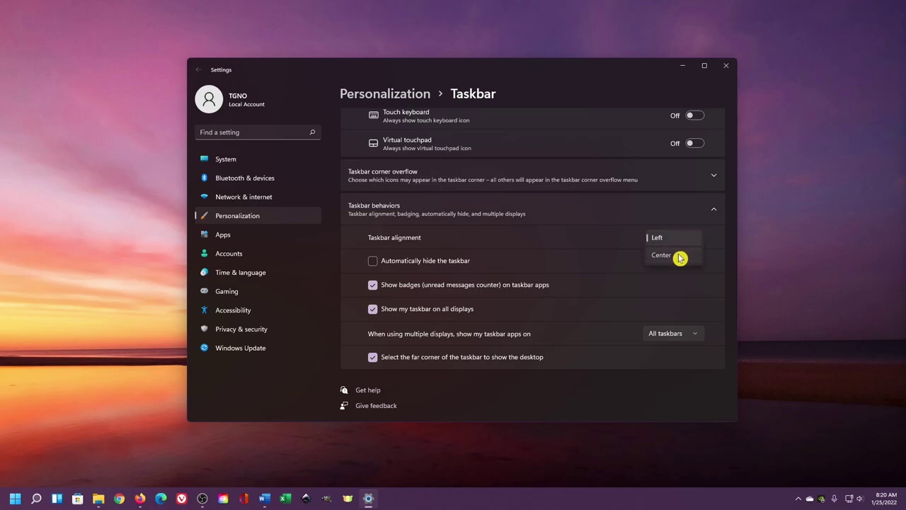
{"action": "left_click", "coordinate": [678, 258]}
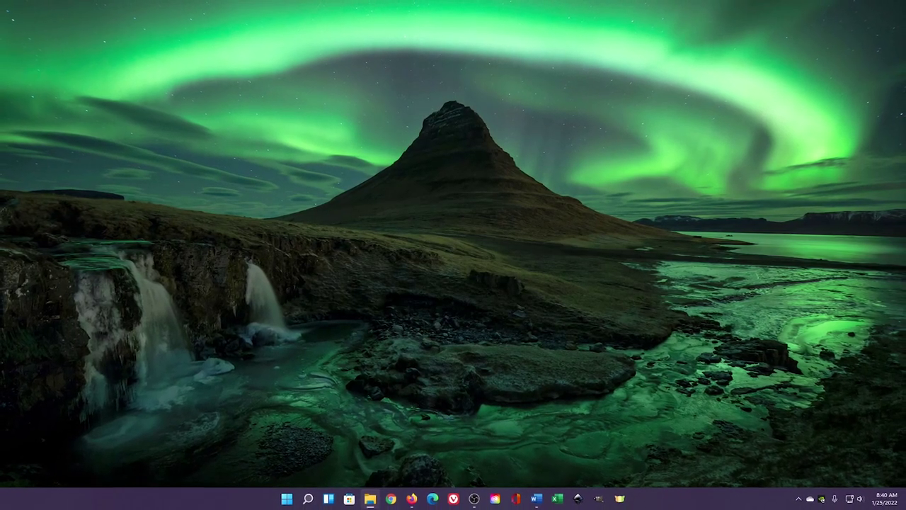
Confirm the four General privacy toggles are Off, then return to the Privacy & security page.
{"action": "right_click", "coordinate": [287, 499]}
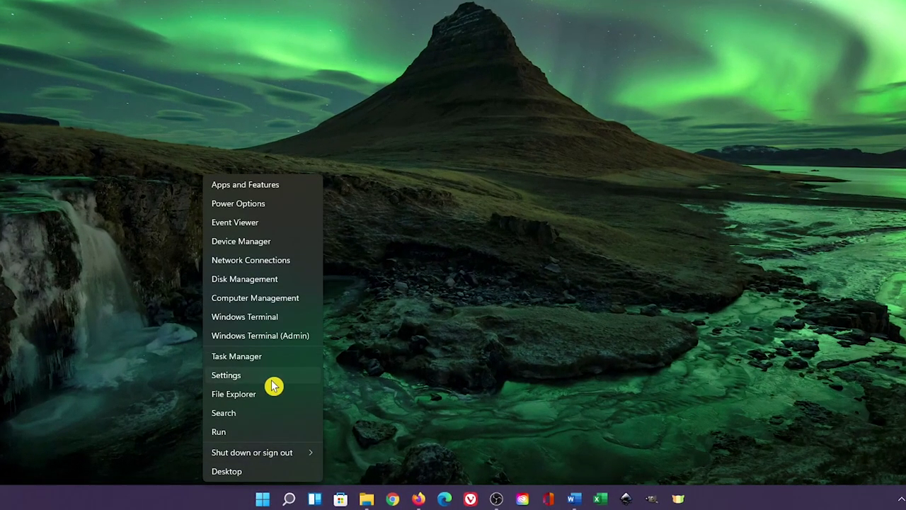
{"action": "left_click", "coordinate": [272, 379]}
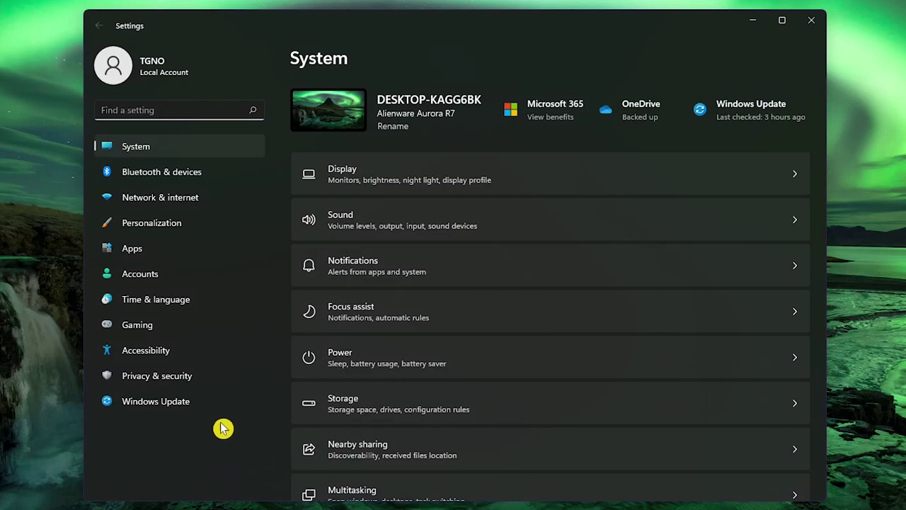
{"action": "left_click", "coordinate": [216, 384]}
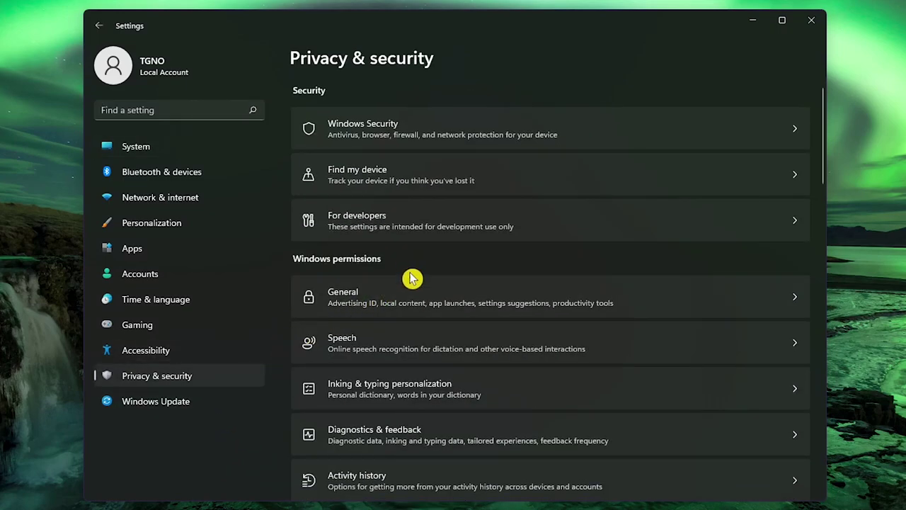
{"action": "left_click", "coordinate": [418, 298]}
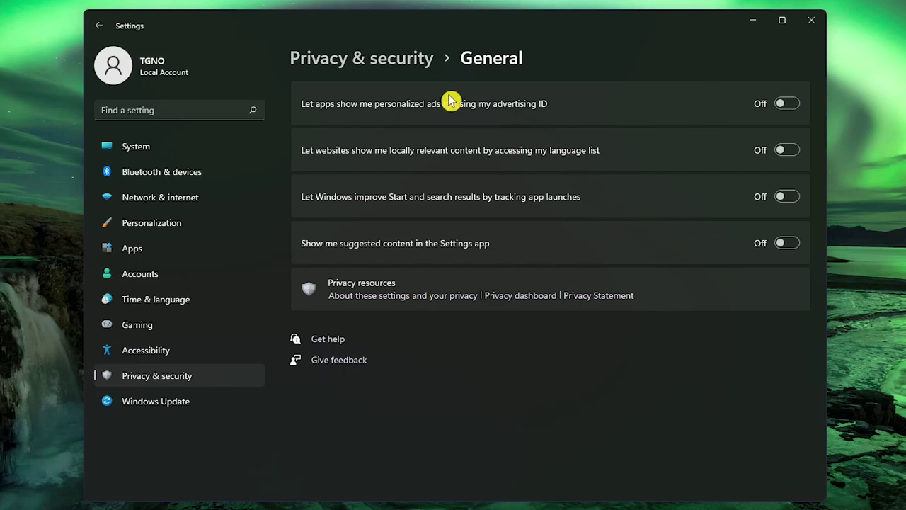
{"action": "left_click", "coordinate": [409, 62]}
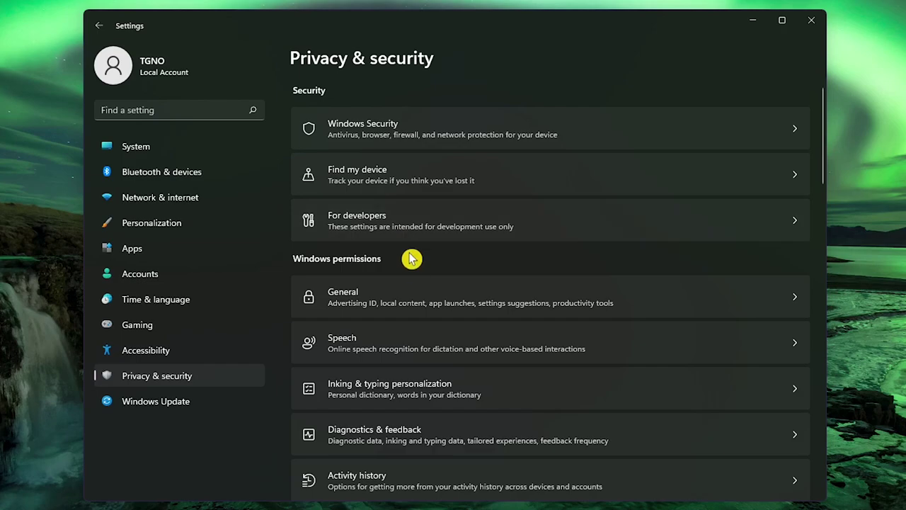
Review Improve inking and typing, Tailored experiences and View diagnostic data, then expand Delete diagnostic data.
{"action": "left_click", "coordinate": [439, 433]}
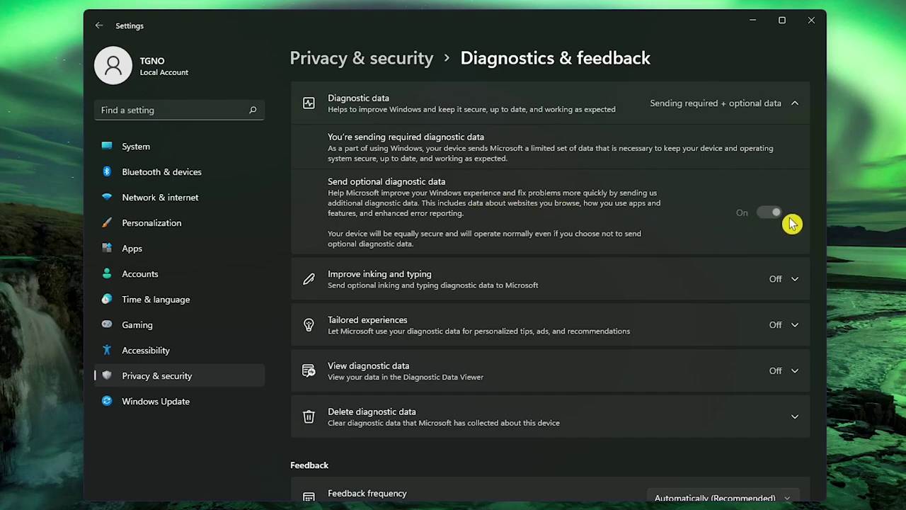
{"action": "left_click", "coordinate": [611, 294]}
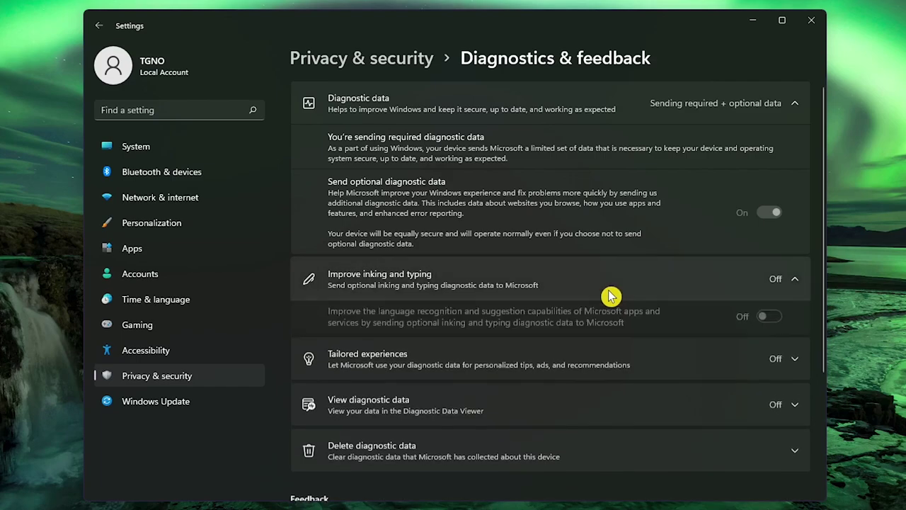
{"action": "left_click", "coordinate": [621, 367]}
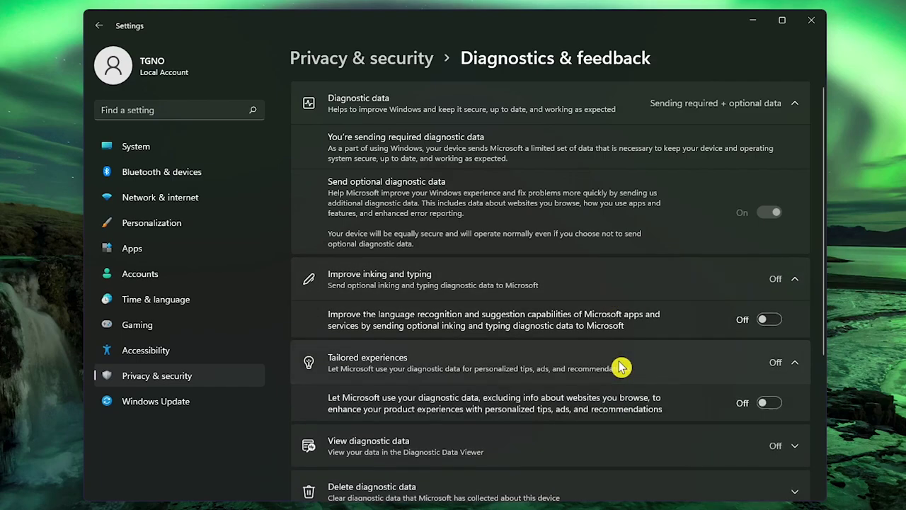
{"action": "left_click", "coordinate": [598, 444]}
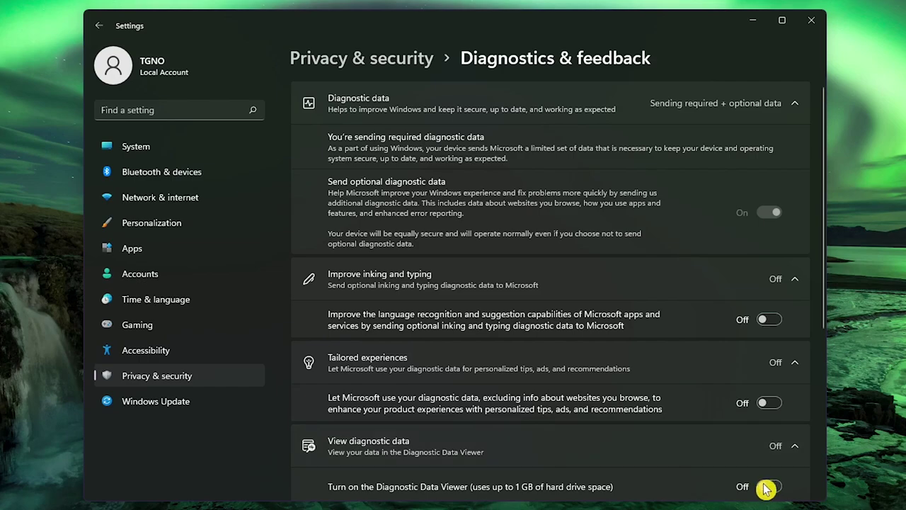
{"action": "left_click", "coordinate": [609, 453]}
{"action": "left_click", "coordinate": [613, 362]}
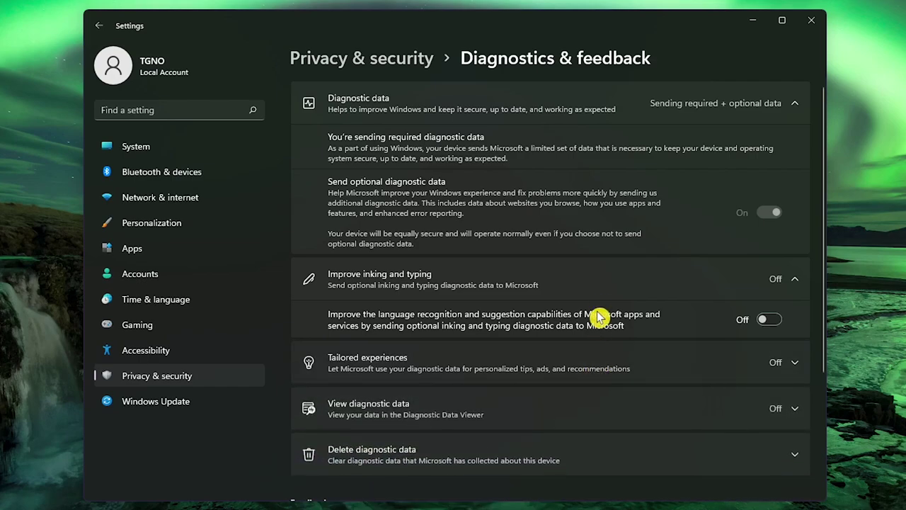
{"action": "left_click", "coordinate": [603, 283]}
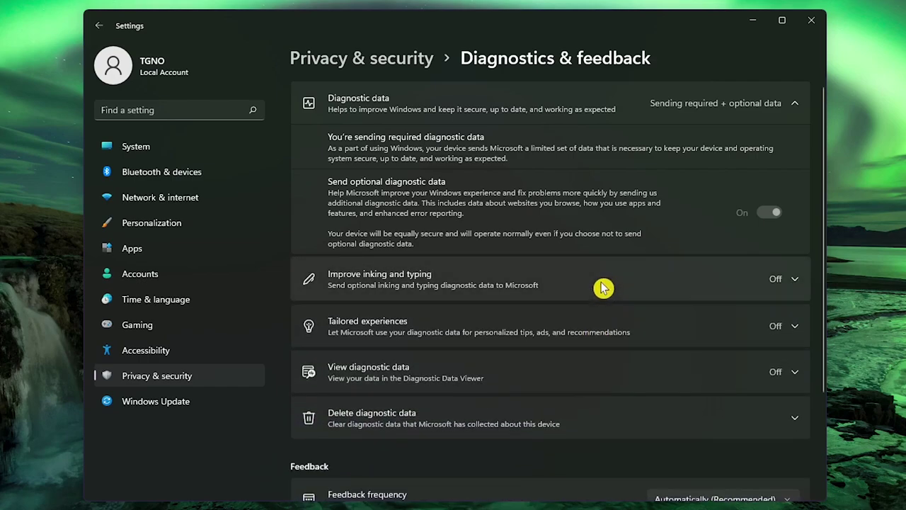
{"action": "left_click", "coordinate": [590, 413]}
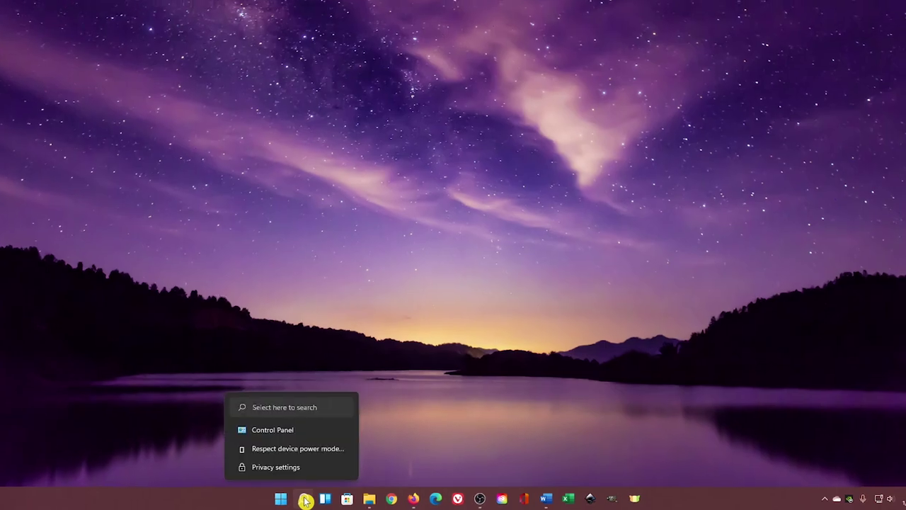
Search 'control panel', launch Control Panel and set View by to Large icons.
{"action": "left_click", "coordinate": [310, 494]}
{"action": "type", "text": "control panel"}
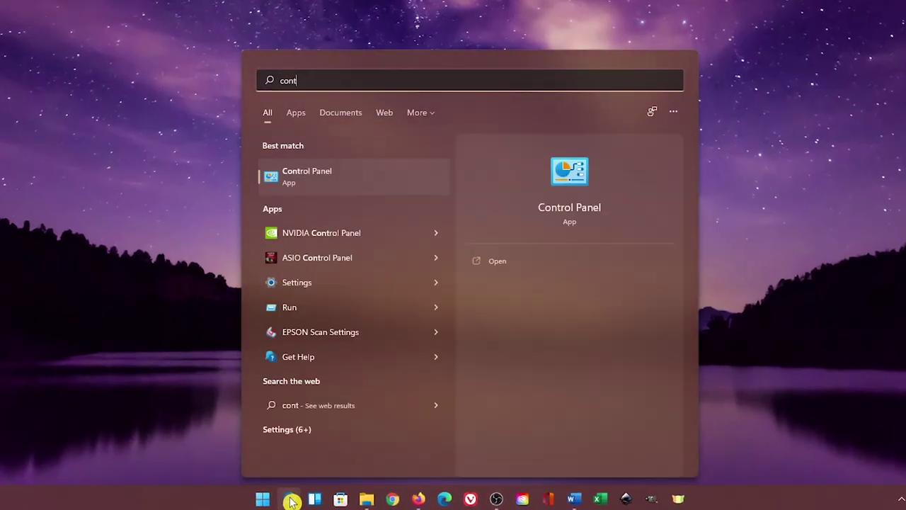
{"action": "left_click", "coordinate": [356, 186]}
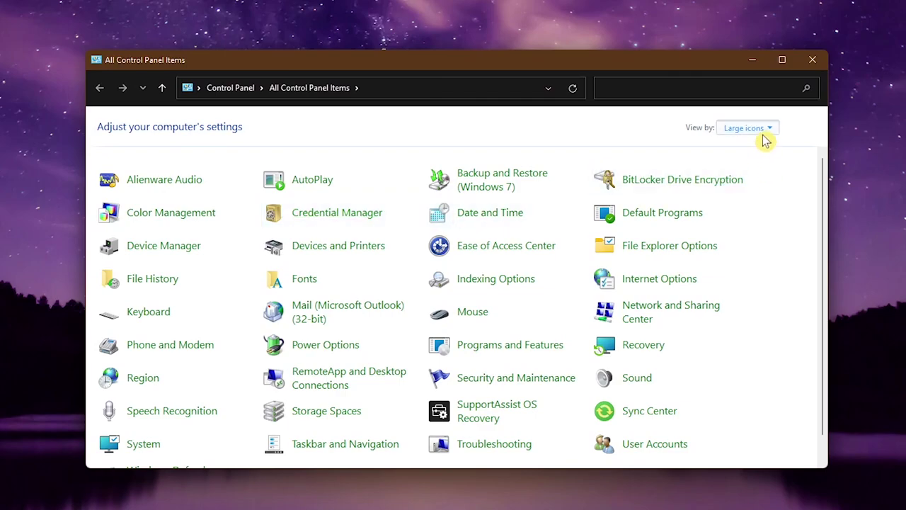
{"action": "left_click", "coordinate": [765, 135]}
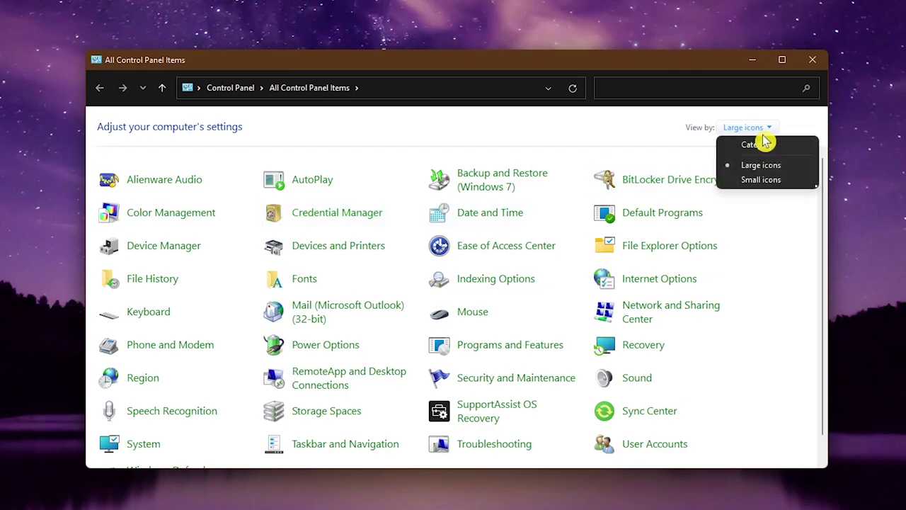
{"action": "left_click", "coordinate": [760, 170]}
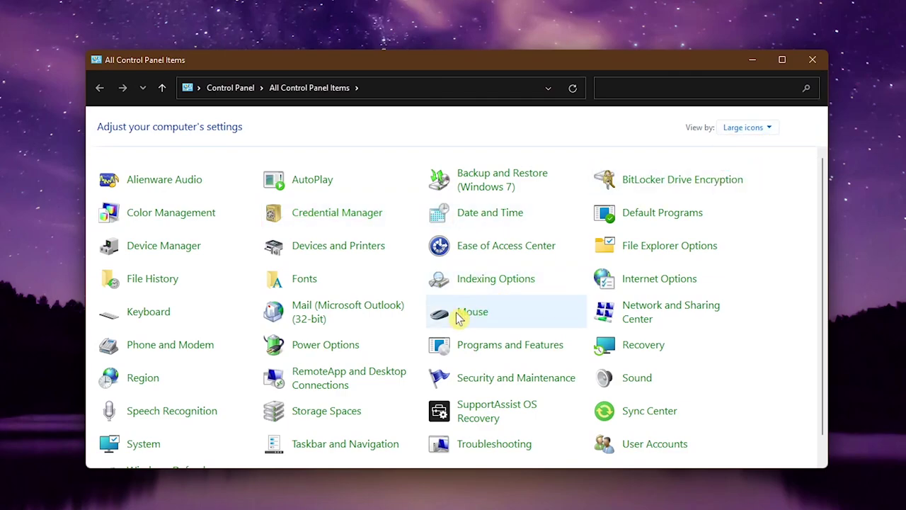
Select the High performance plan in Power Options instead of Balanced.
{"action": "left_click", "coordinate": [353, 347]}
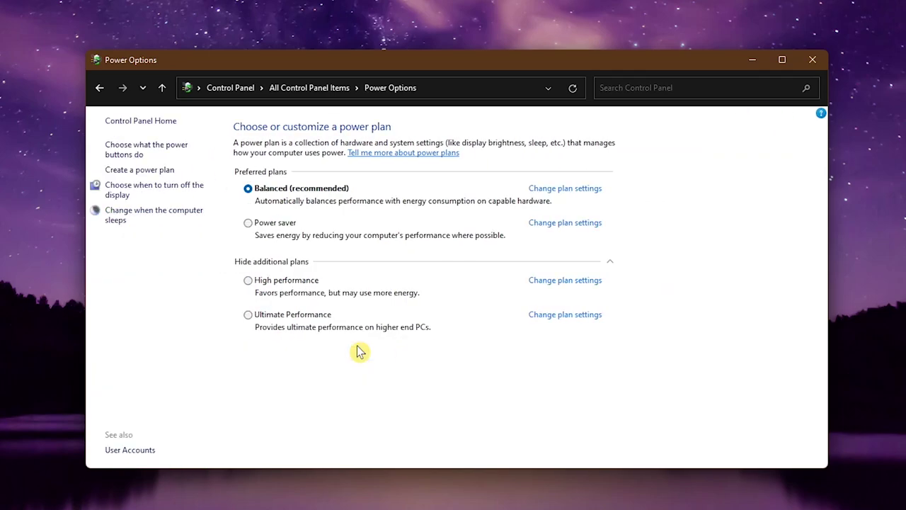
{"action": "left_click", "coordinate": [369, 197]}
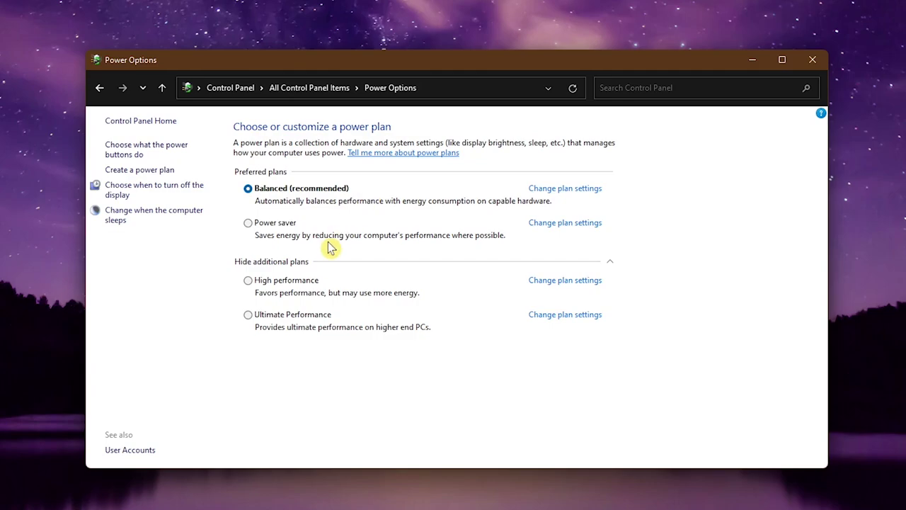
{"action": "left_click", "coordinate": [255, 287]}
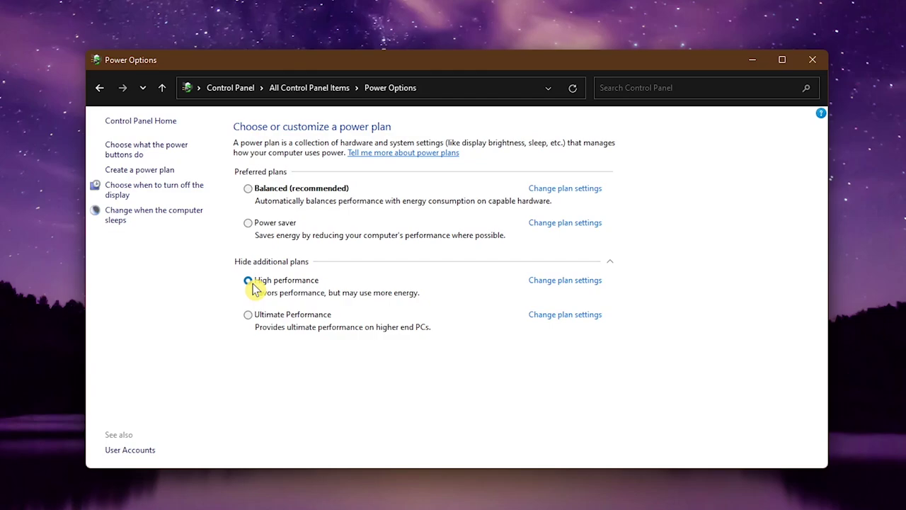